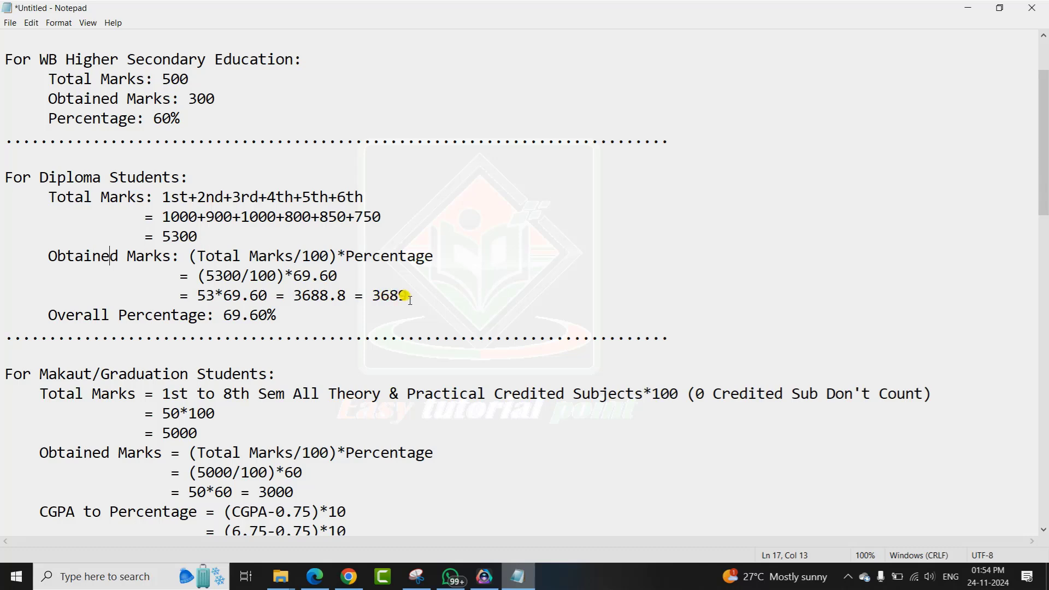
Leave the Notepad marks notes and bring up the diploma result PDF showing 79.8% with distinction.
{"action": "key", "text": "alt+Tab"}
{"action": "left_click", "coordinate": [500, 424]}
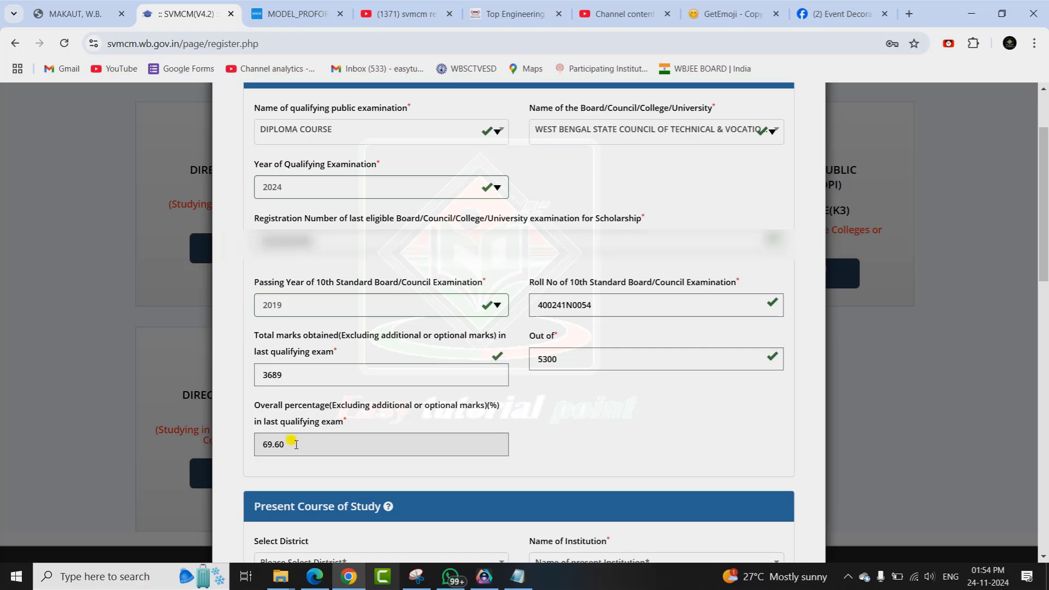
{"action": "key", "text": "alt+Tab"}
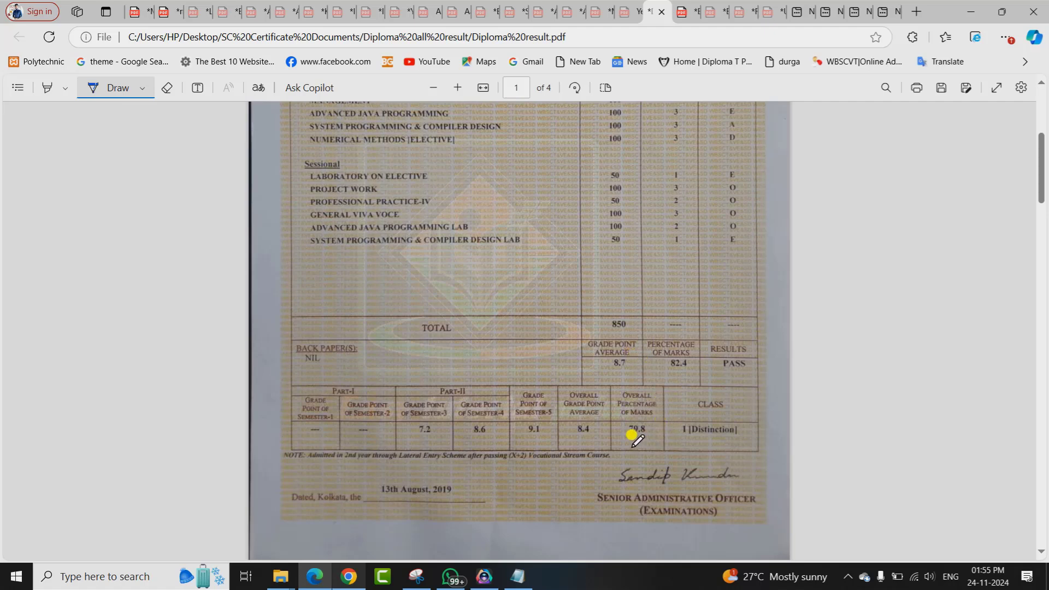
Mark the 79.8 percentage with a pen circle and a strike-through, then return to the registration form.
{"action": "mouse_move", "coordinate": [612, 375]}
{"action": "left_mouse_down"}
{"action": "mouse_move", "coordinate": [680, 429]}
{"action": "mouse_move", "coordinate": [635, 455]}
{"action": "mouse_move", "coordinate": [612, 362]}
{"action": "left_mouse_up"}
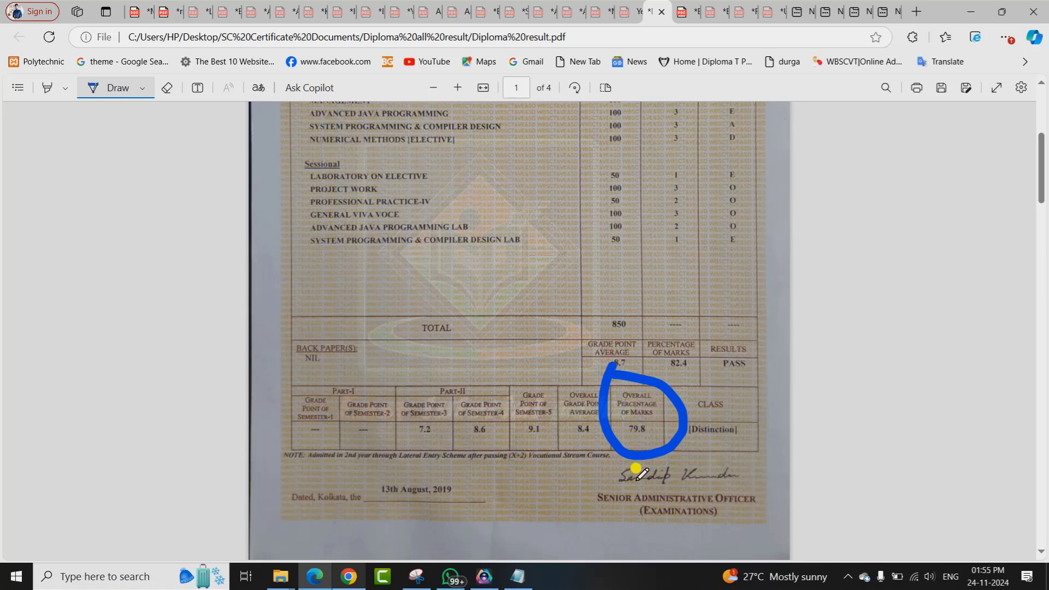
{"action": "left_click_drag", "start_coordinate": [665, 377], "coordinate": [618, 480]}
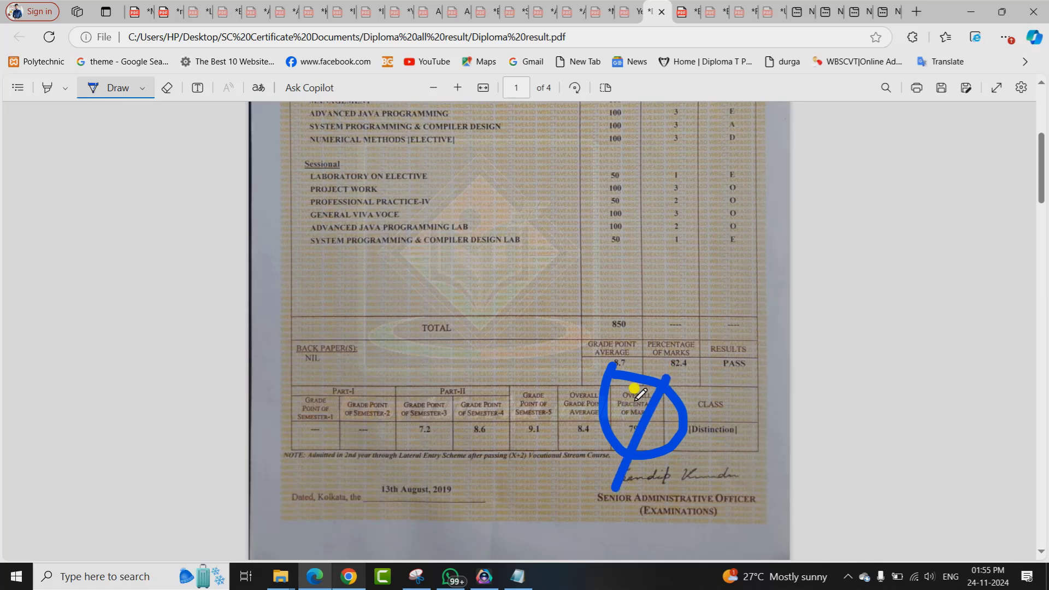
{"action": "left_click", "coordinate": [344, 583]}
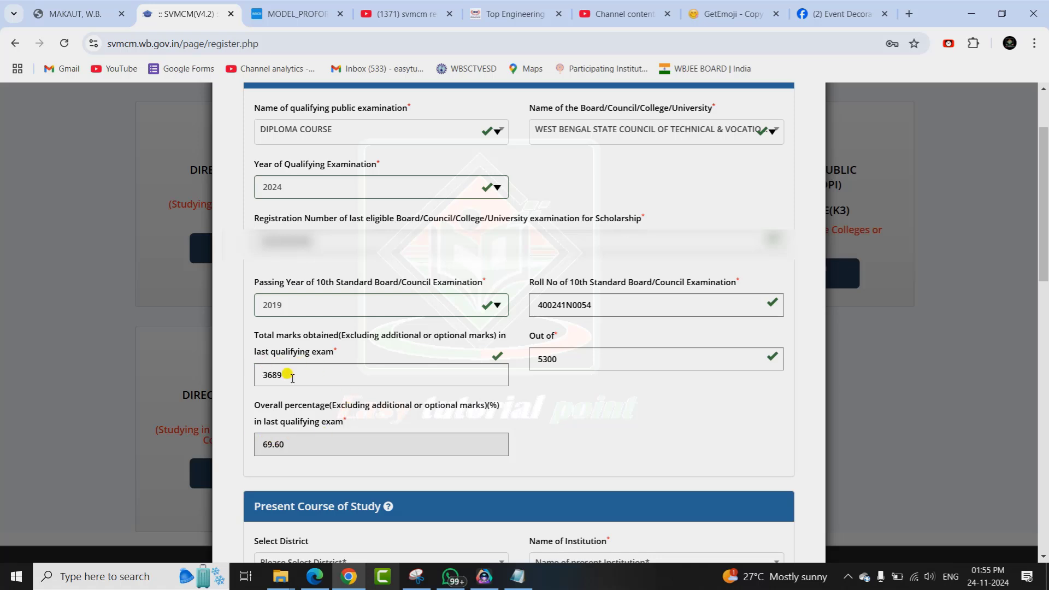
Choose SOUTH 24 PARGANAS as district and BUDGE BUDGE INSTITUTE OF TECHNOLOGY as institution.
{"action": "scroll", "coordinate": [289, 328], "scroll_direction": "down", "scroll_amount": 5}
{"action": "mouse_move", "coordinate": [269, 174]}
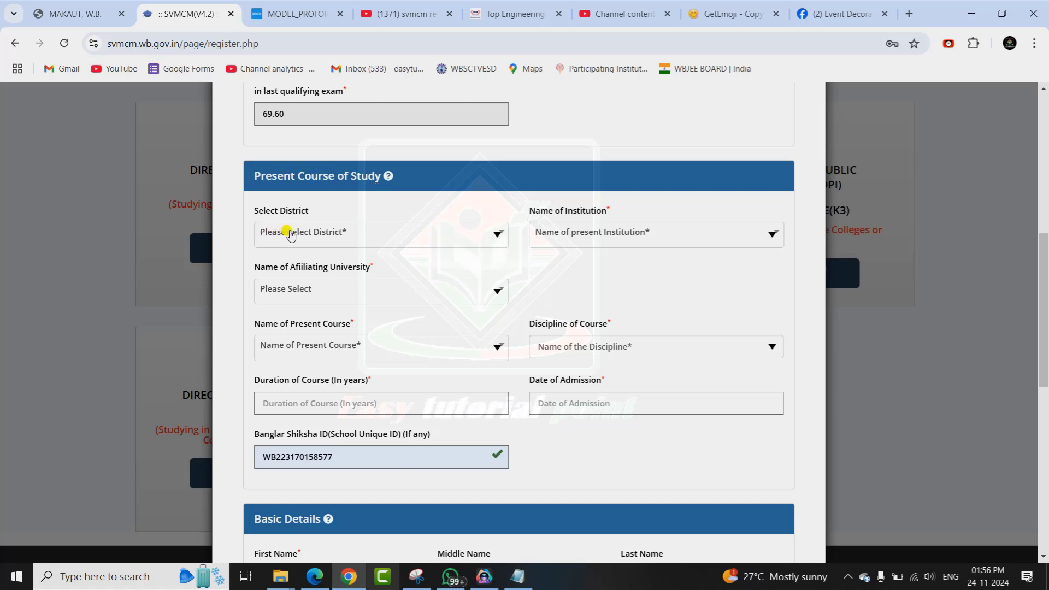
{"action": "left_click", "coordinate": [306, 234]}
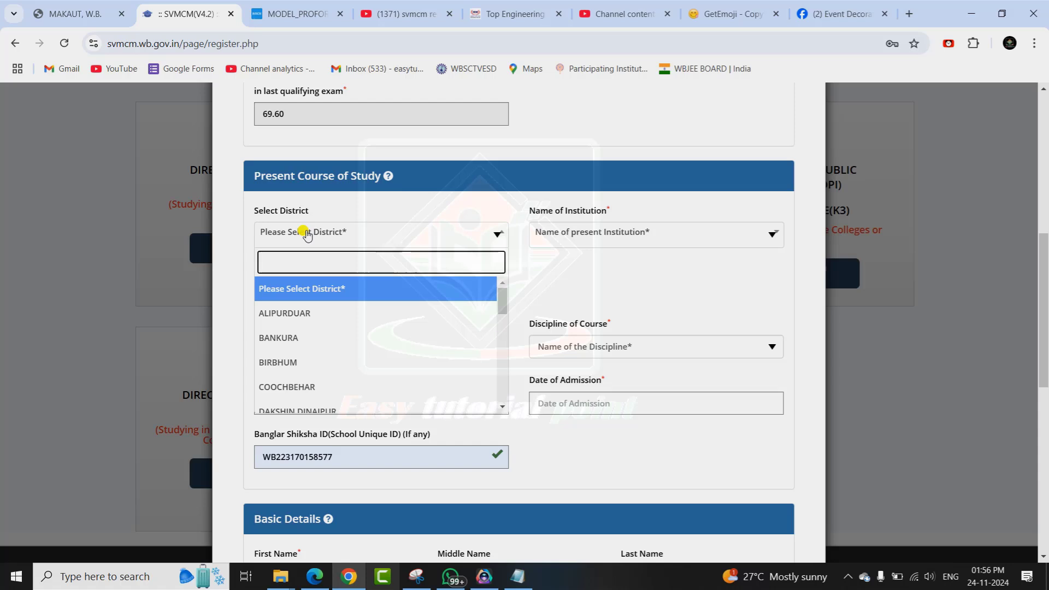
{"action": "left_click_drag", "start_coordinate": [503, 306], "coordinate": [501, 386]}
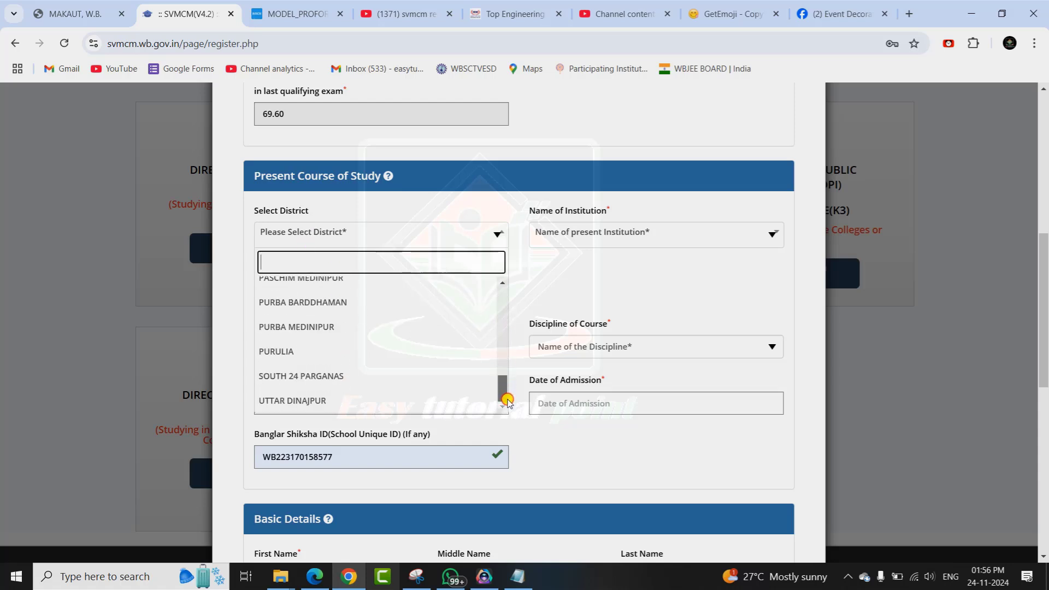
{"action": "left_click", "coordinate": [334, 378]}
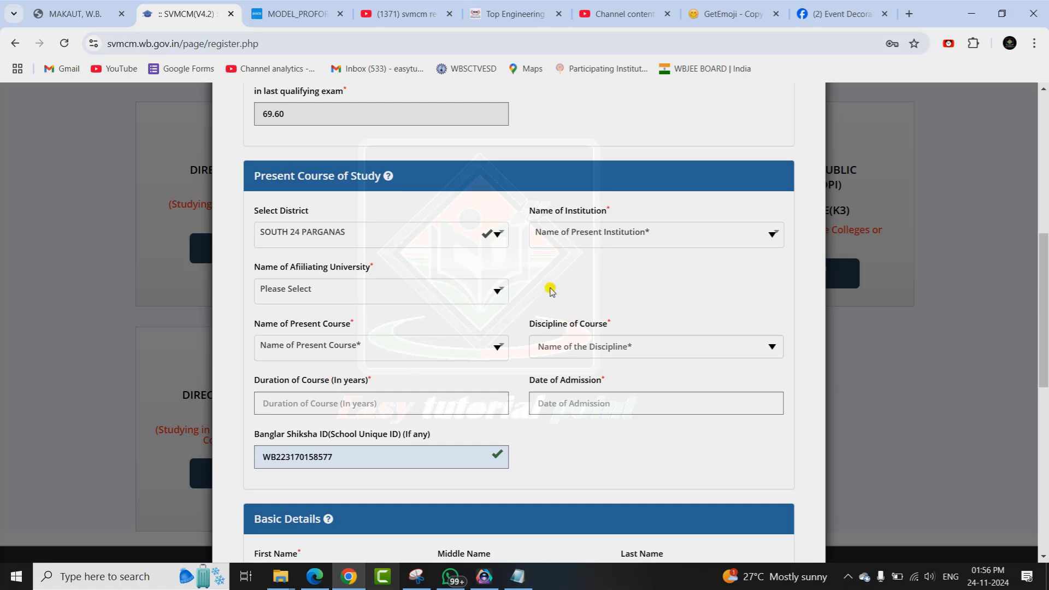
{"action": "left_click", "coordinate": [599, 238]}
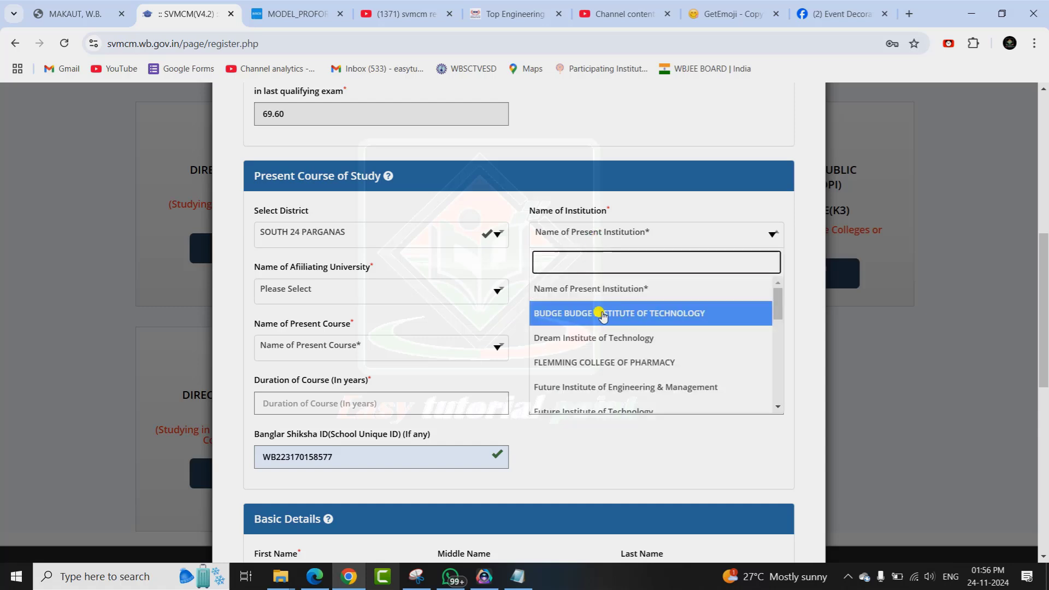
{"action": "left_click", "coordinate": [584, 313]}
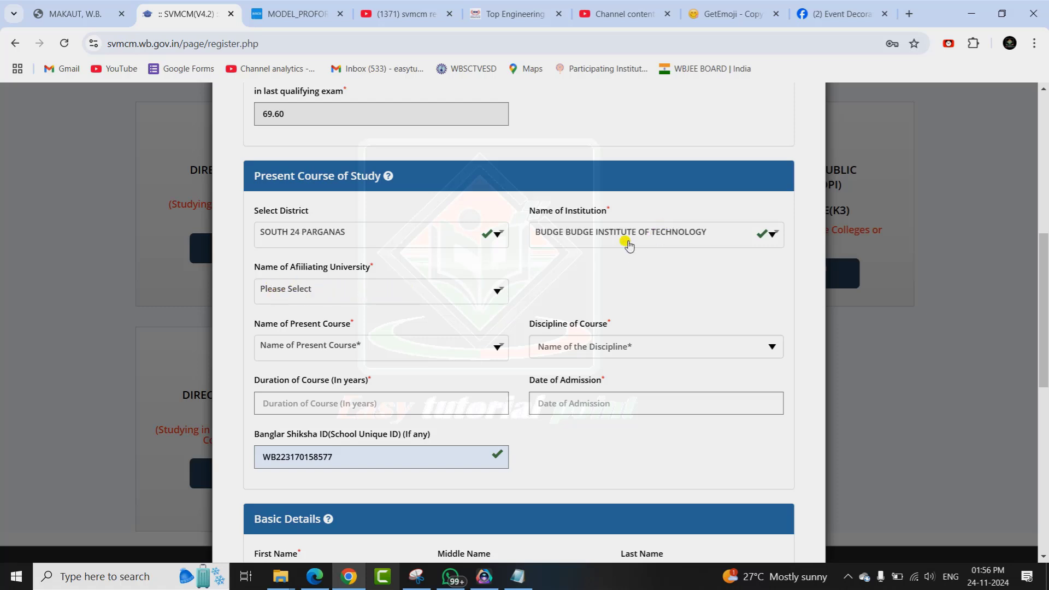
Set university to Maulana Abul Kalam Azad University of Technology, course B.TECH(LATERAL), discipline Computer Science & Engineering.
{"action": "left_click", "coordinate": [361, 289]}
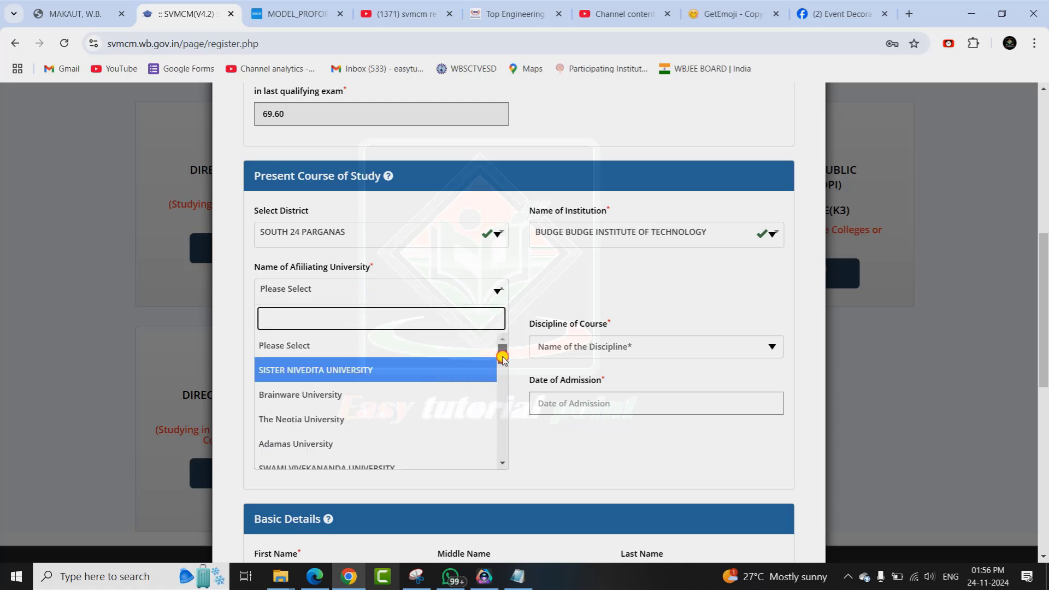
{"action": "left_click_drag", "start_coordinate": [502, 358], "coordinate": [505, 432]}
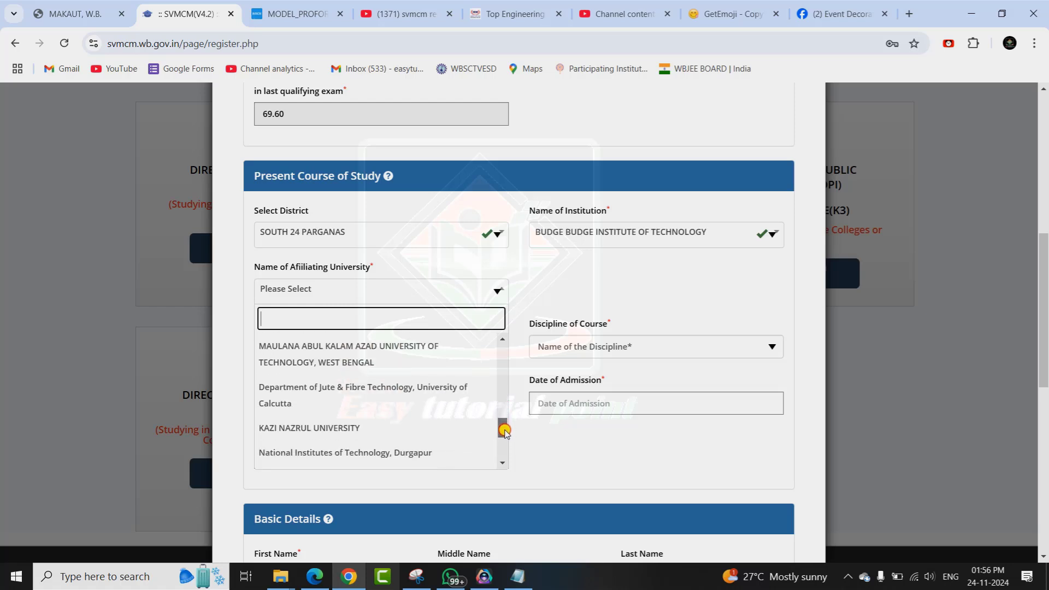
{"action": "left_click", "coordinate": [339, 356]}
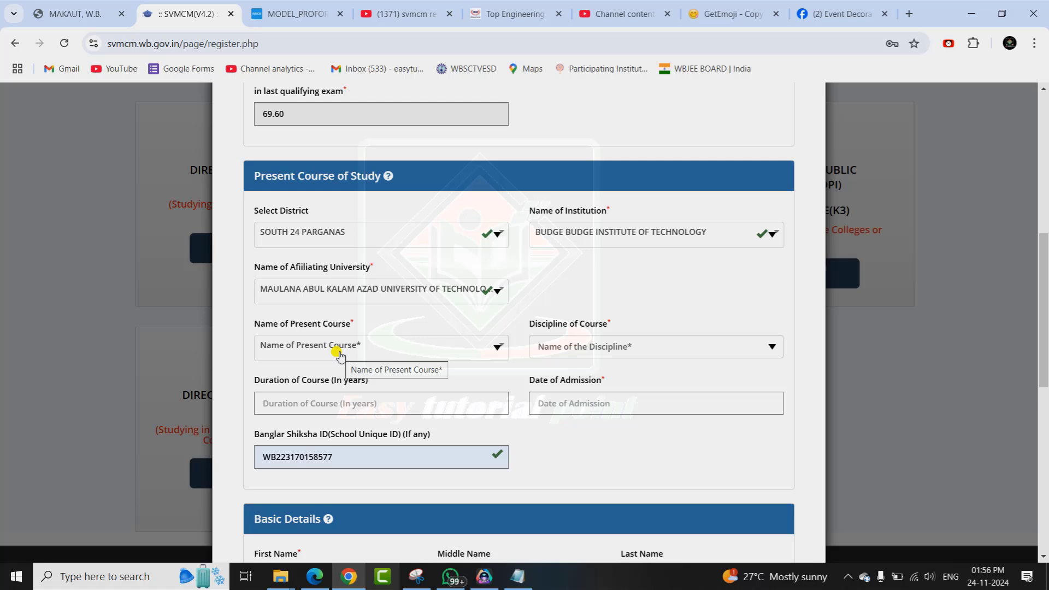
{"action": "left_click", "coordinate": [382, 347]}
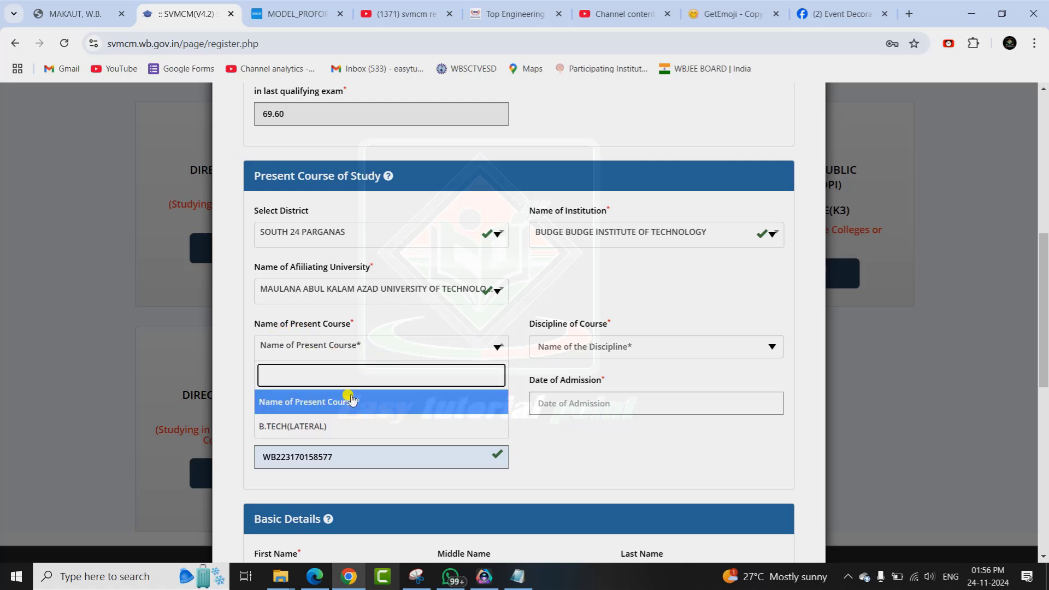
{"action": "left_click", "coordinate": [321, 427]}
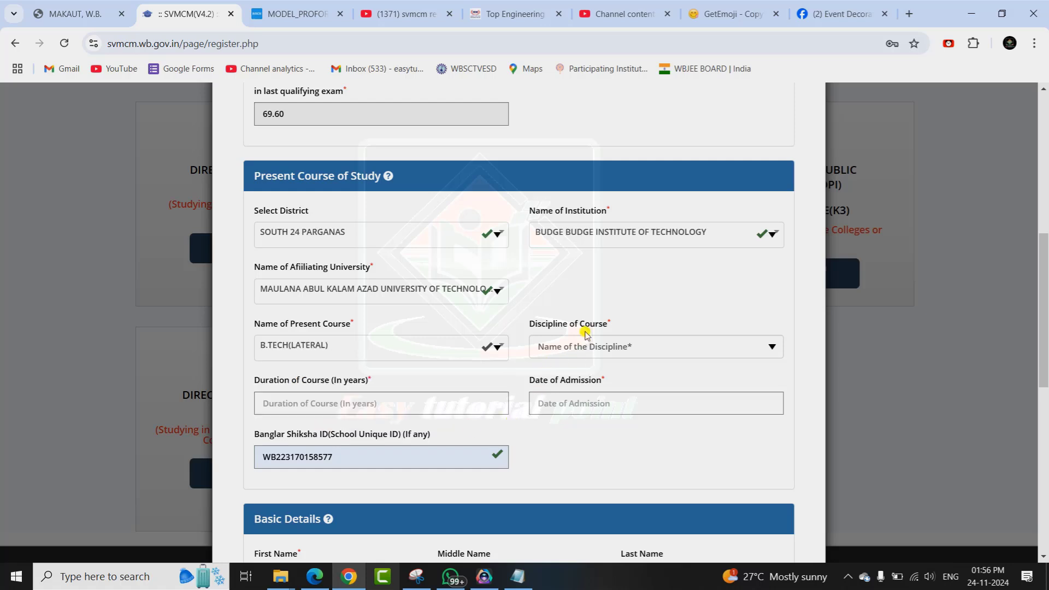
{"action": "left_click", "coordinate": [593, 347]}
{"action": "scroll", "coordinate": [711, 322], "scroll_direction": "down", "scroll_amount": 1}
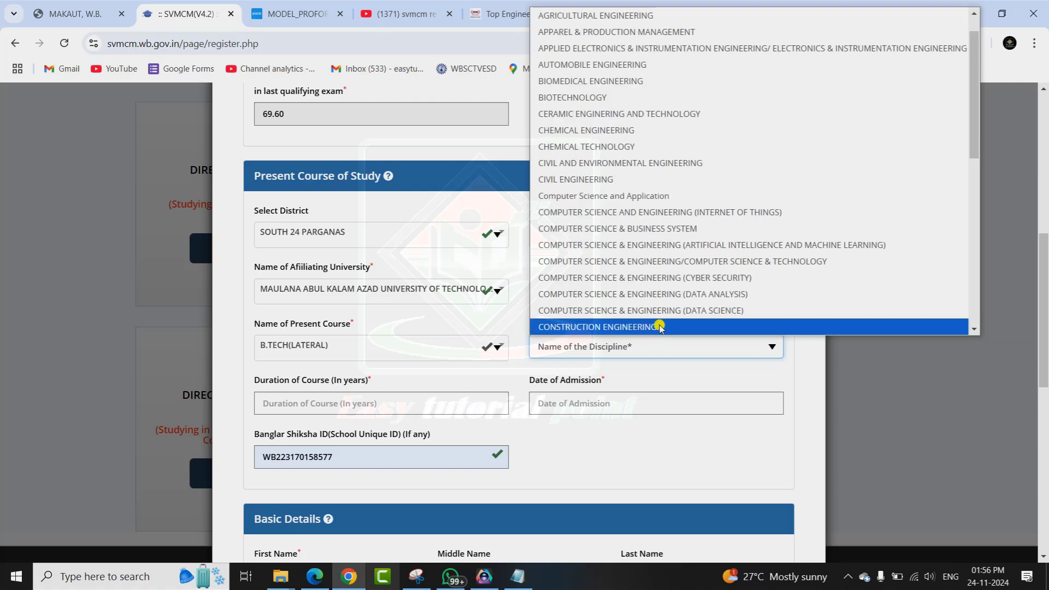
{"action": "left_click", "coordinate": [703, 244]}
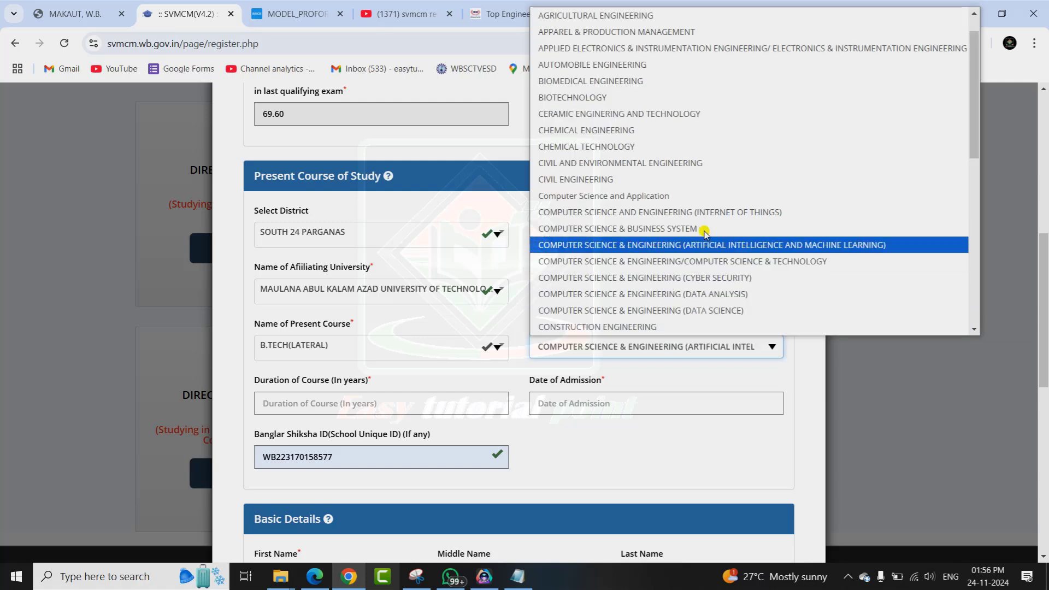
{"action": "scroll", "coordinate": [590, 230], "scroll_direction": "down", "scroll_amount": 1}
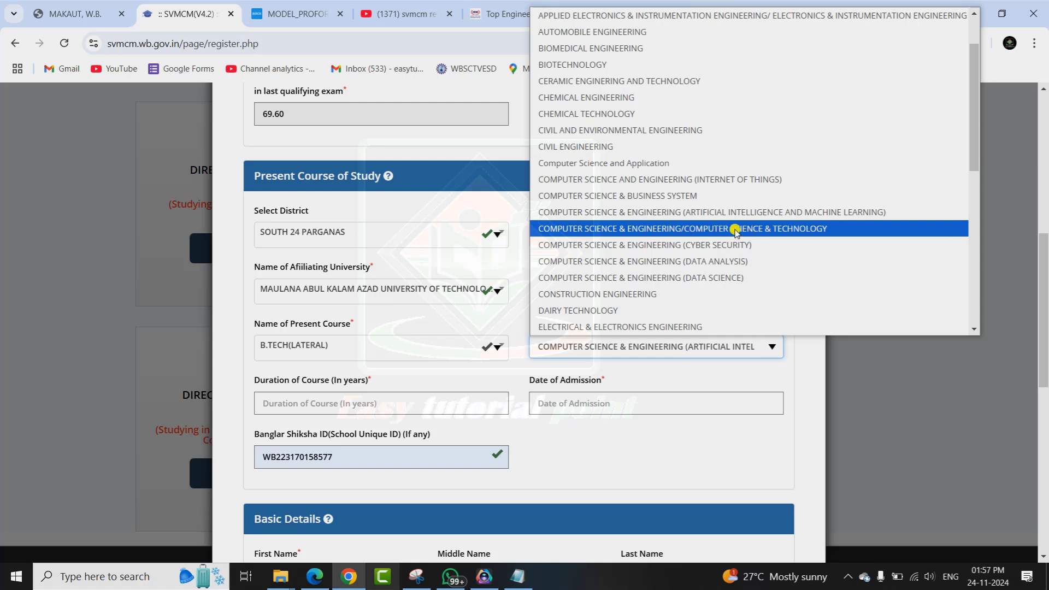
{"action": "left_click", "coordinate": [760, 232]}
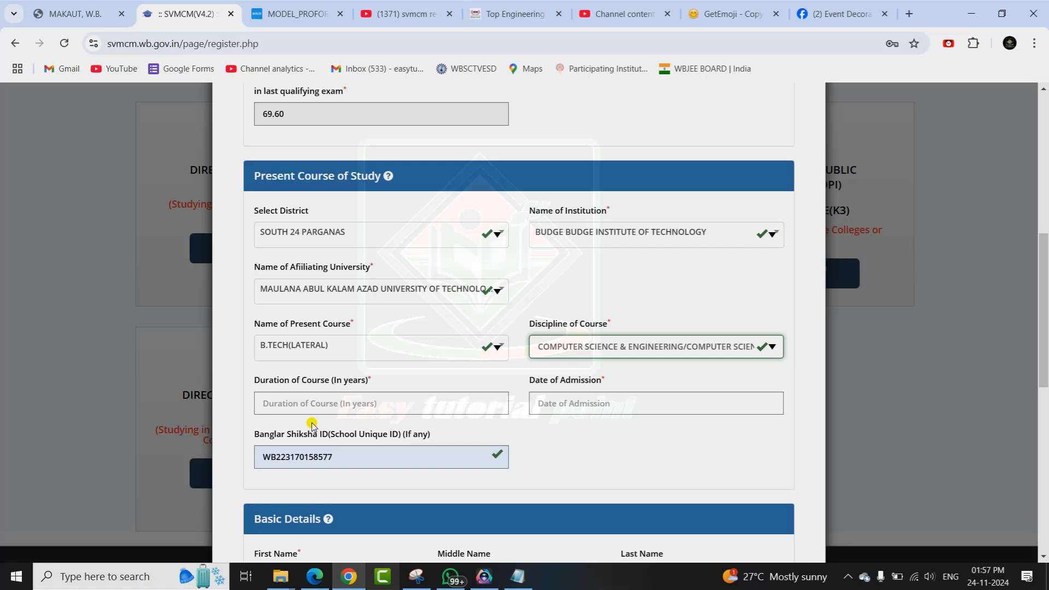
Enter a course duration of 3 and bring up the admission receipt PDF.
{"action": "left_click", "coordinate": [289, 405]}
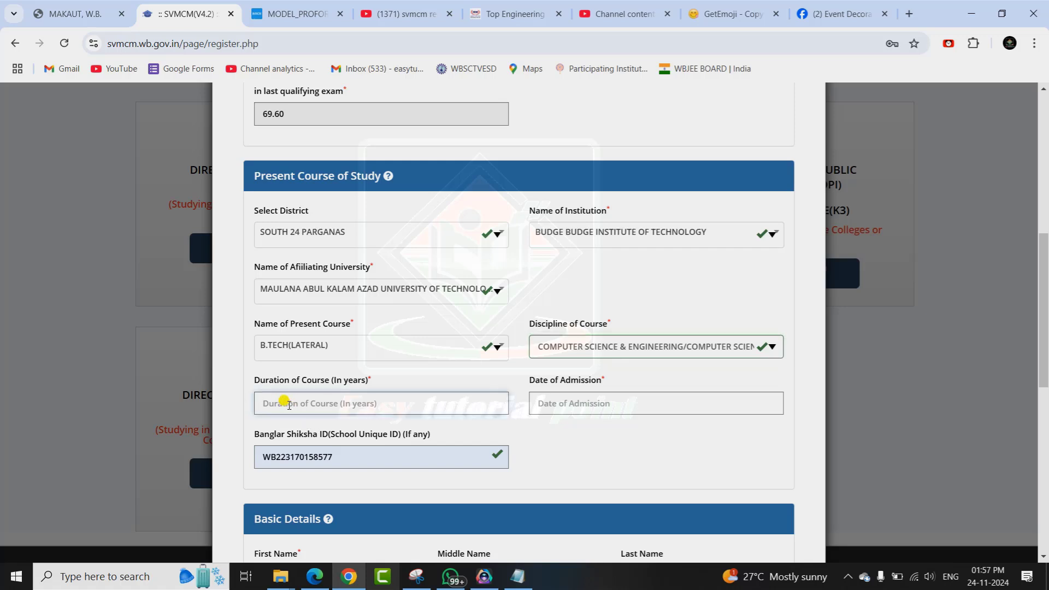
{"action": "type", "text": "3"}
{"action": "left_click", "coordinate": [599, 402]}
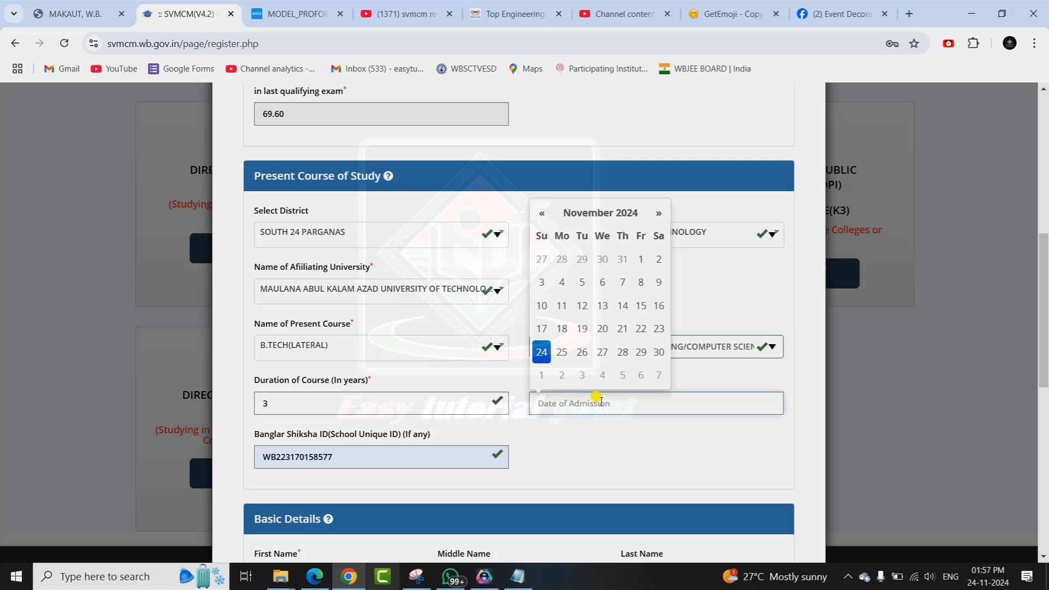
{"action": "left_click", "coordinate": [314, 577]}
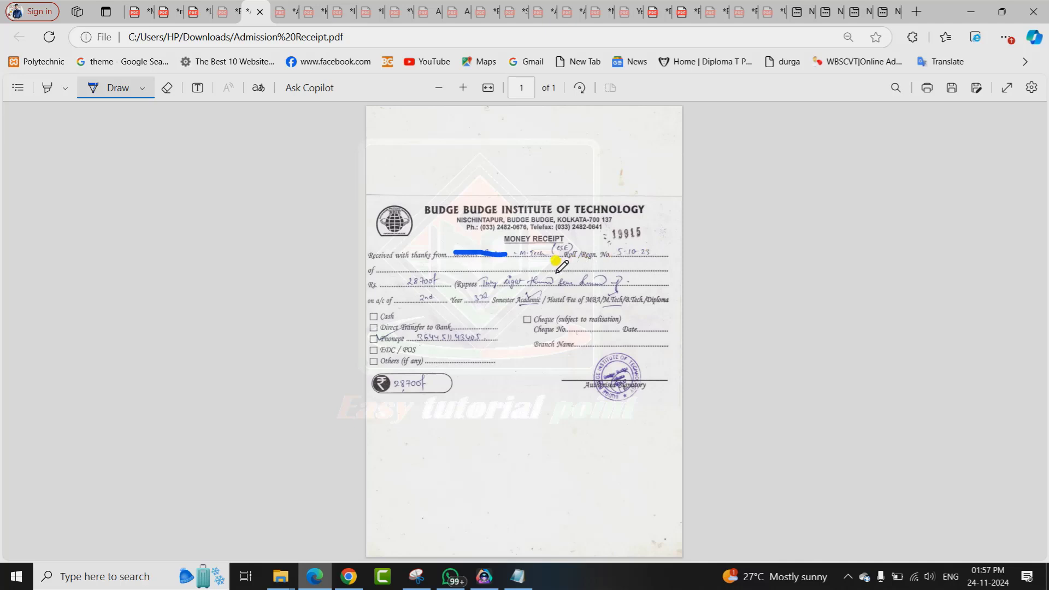
Compare the fee and demand draft receipts, checking the Budge Budge receipt dated 23-11-2020, then return to the form.
{"action": "left_click", "coordinate": [285, 11]}
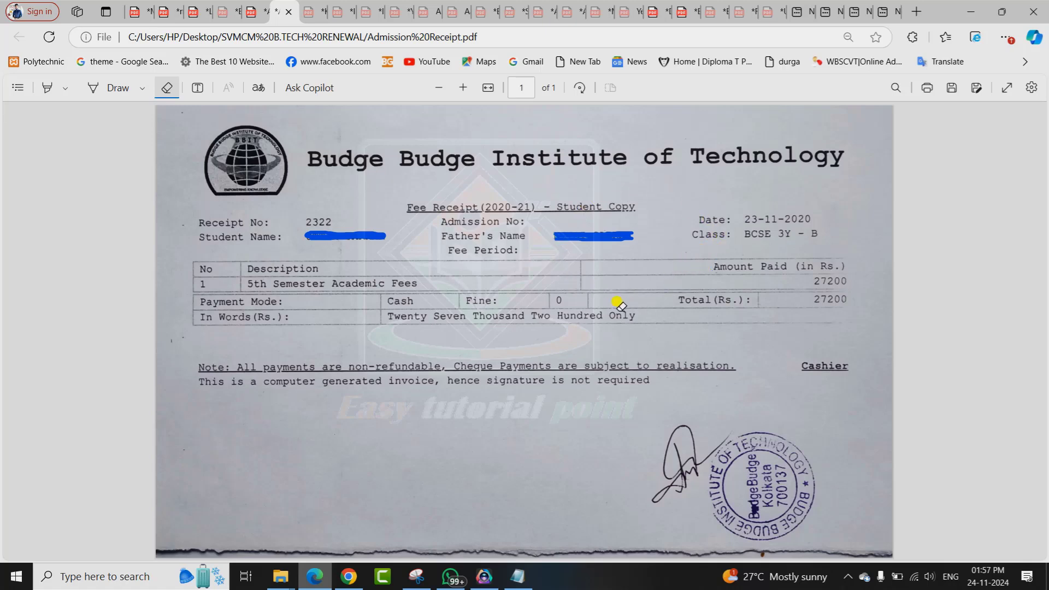
{"action": "left_click", "coordinate": [310, 11]}
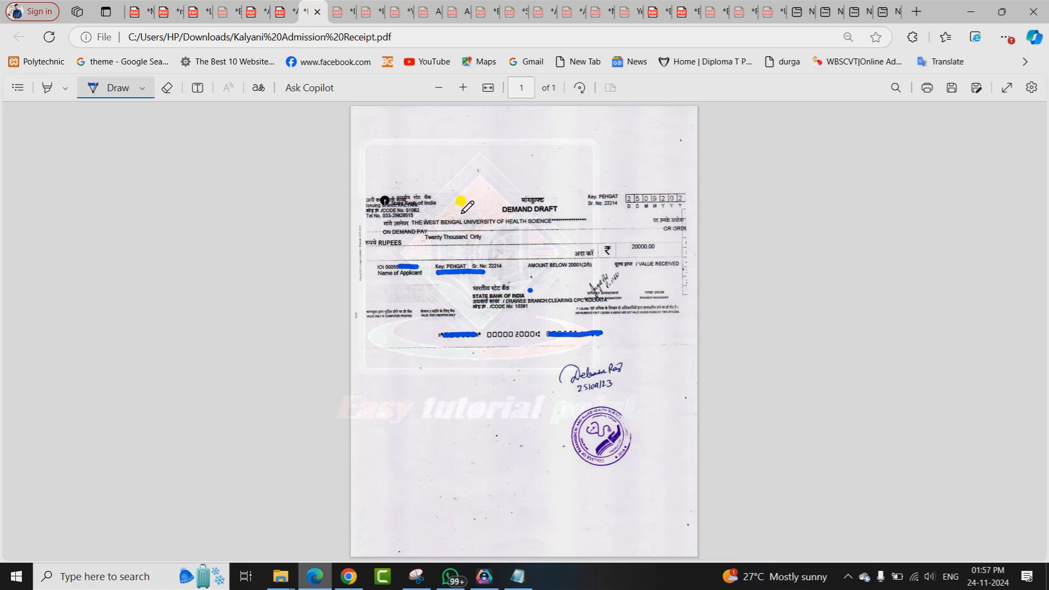
{"action": "left_click", "coordinate": [279, 12]}
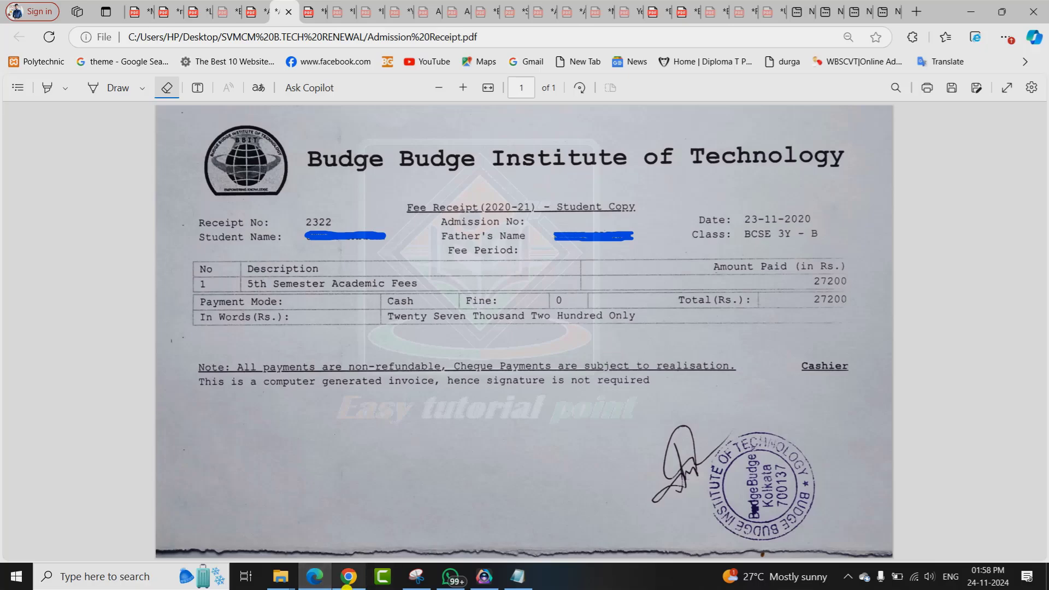
{"action": "left_click", "coordinate": [345, 581]}
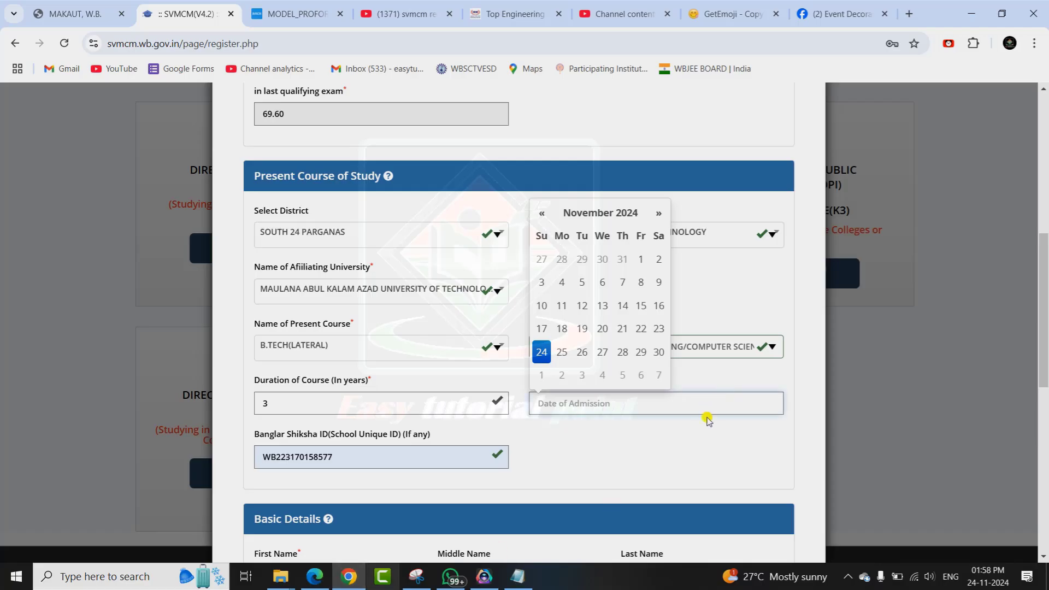
Set the date of admission to 01-11-2024.
{"action": "left_click", "coordinate": [604, 394]}
{"action": "left_click", "coordinate": [623, 407]}
{"action": "left_click", "coordinate": [642, 260]}
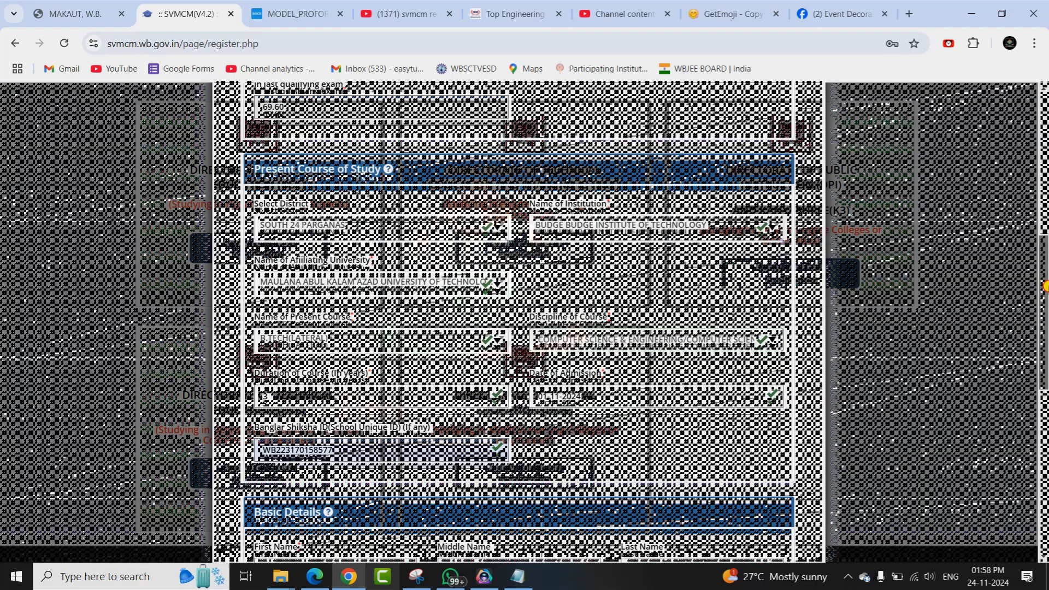
{"action": "left_click", "coordinate": [1045, 387]}
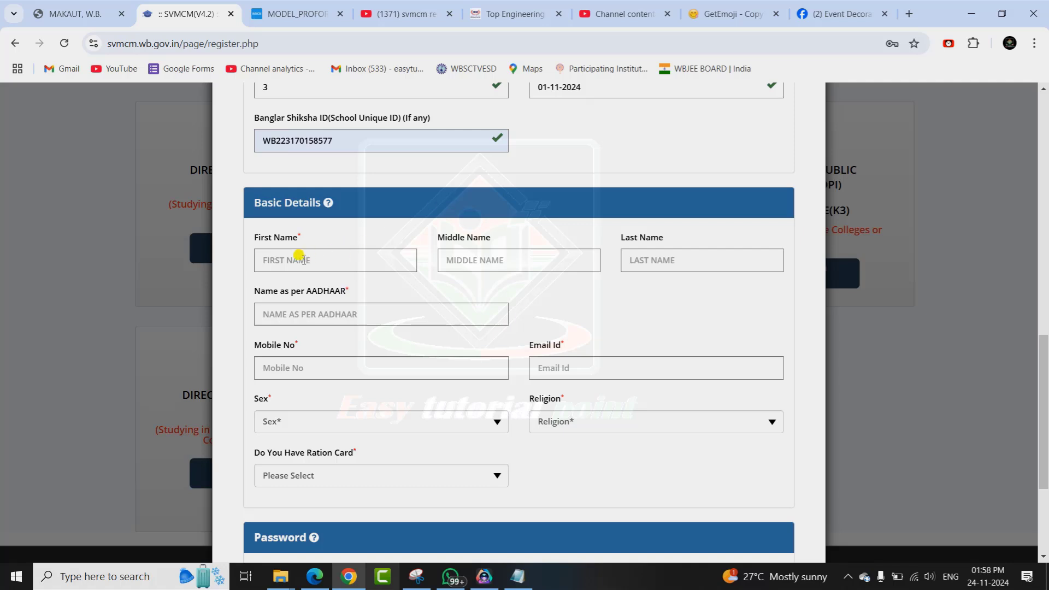
Enter the applicant's first and last name, mobile number and e-mail address.
{"action": "left_click", "coordinate": [290, 257]}
{"action": "left_click", "coordinate": [467, 261]}
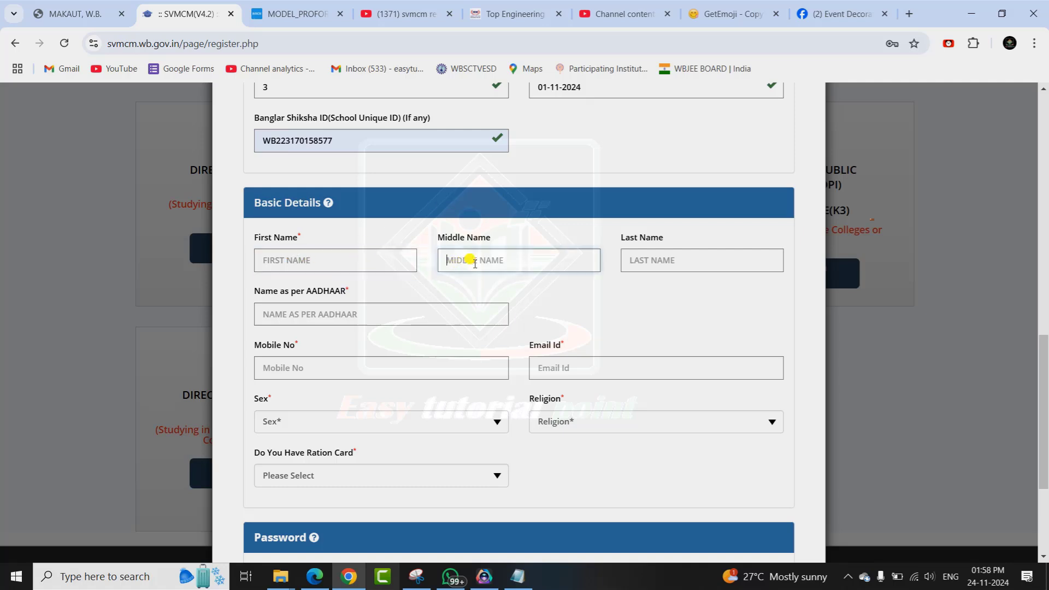
{"action": "left_click", "coordinate": [665, 261]}
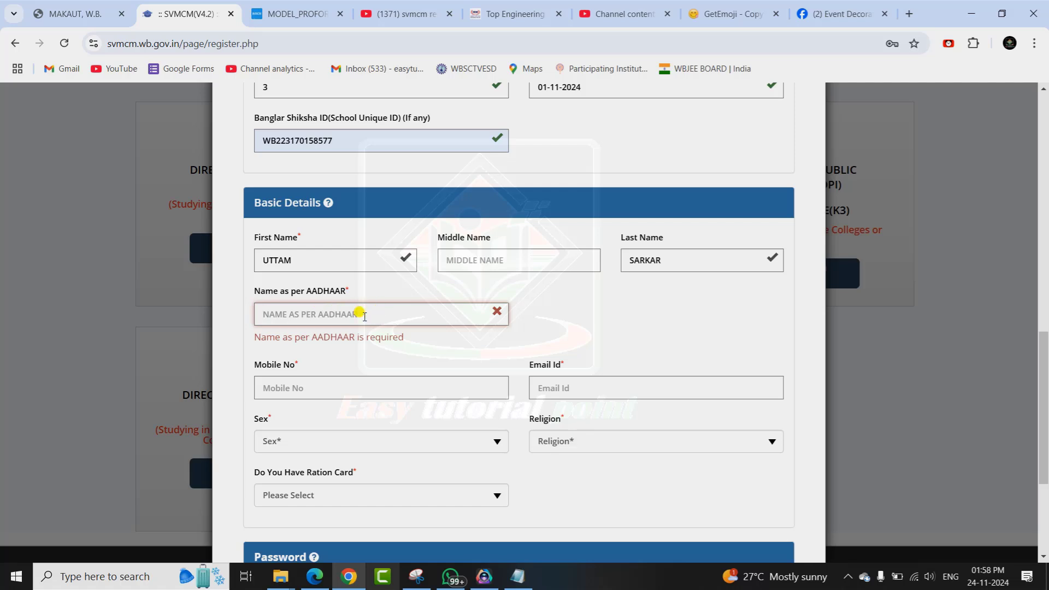
{"action": "left_click", "coordinate": [376, 382]}
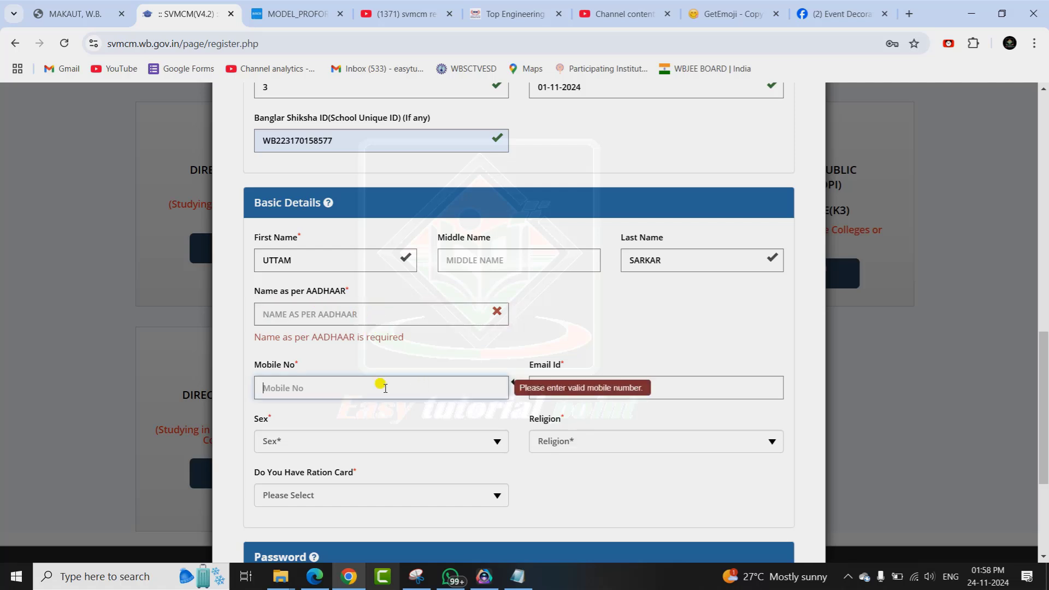
{"action": "left_click", "coordinate": [655, 389]}
Set sex to MALE, religion to HINDUISM, and ration card to Yes with its number.
{"action": "left_click", "coordinate": [489, 446]}
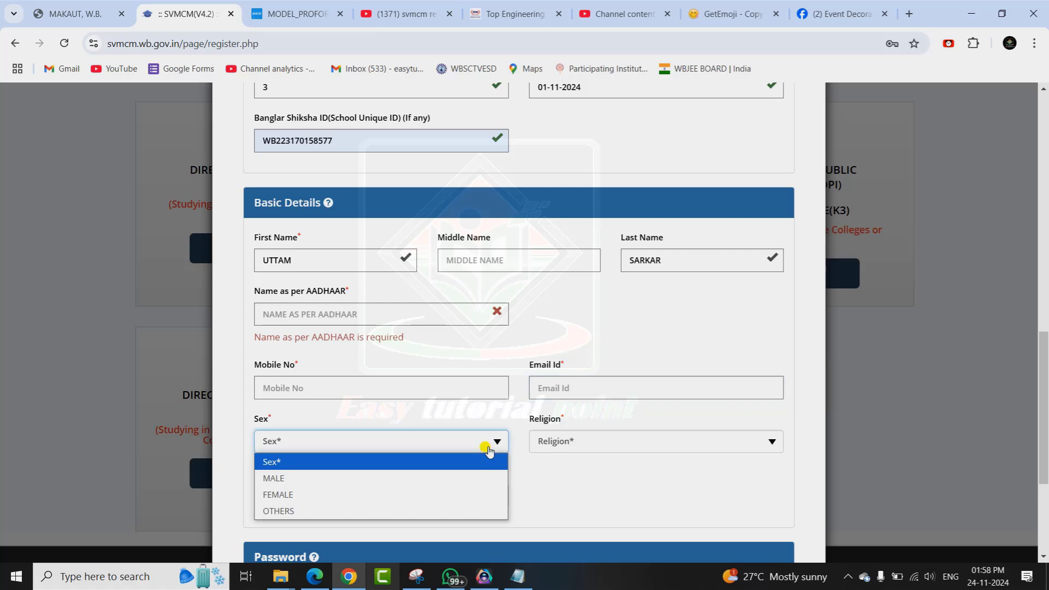
{"action": "left_click", "coordinate": [424, 479]}
{"action": "left_click", "coordinate": [574, 448]}
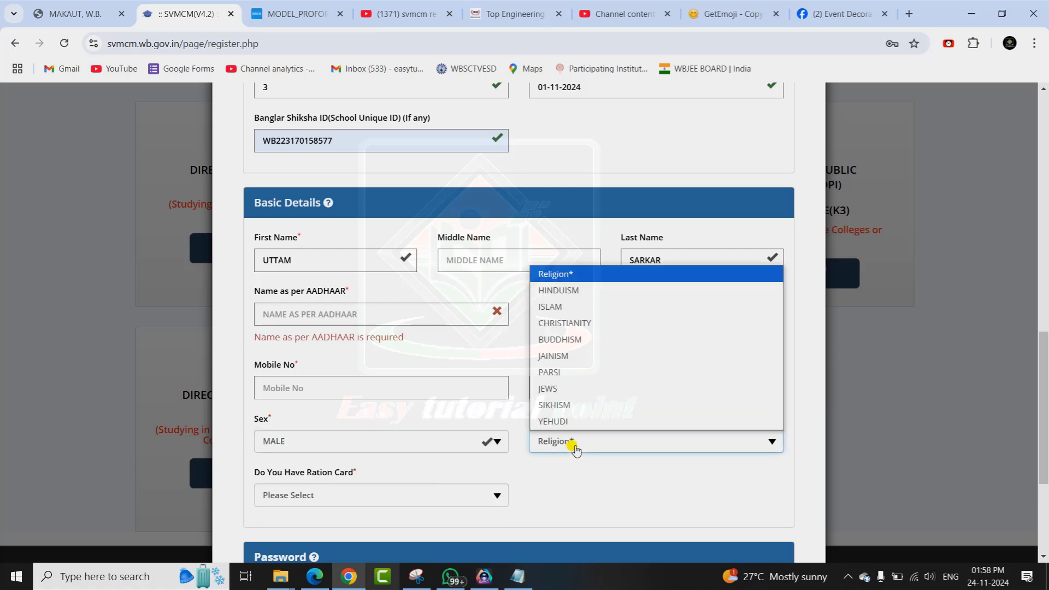
{"action": "left_click", "coordinate": [575, 293]}
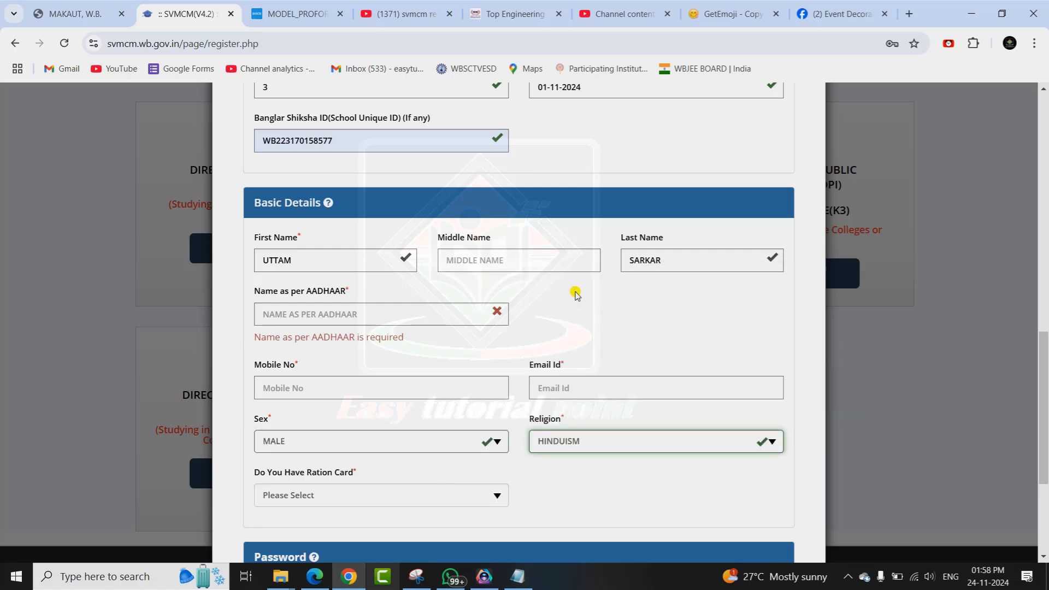
{"action": "left_click_drag", "start_coordinate": [1042, 350], "coordinate": [1046, 425]}
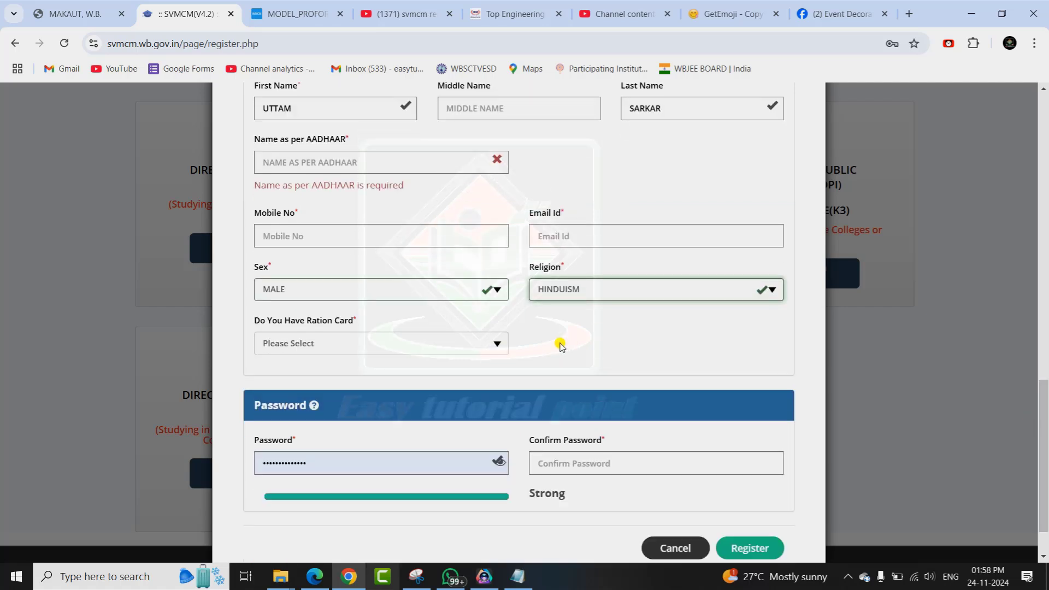
{"action": "left_click", "coordinate": [407, 344]}
{"action": "left_click", "coordinate": [352, 380]}
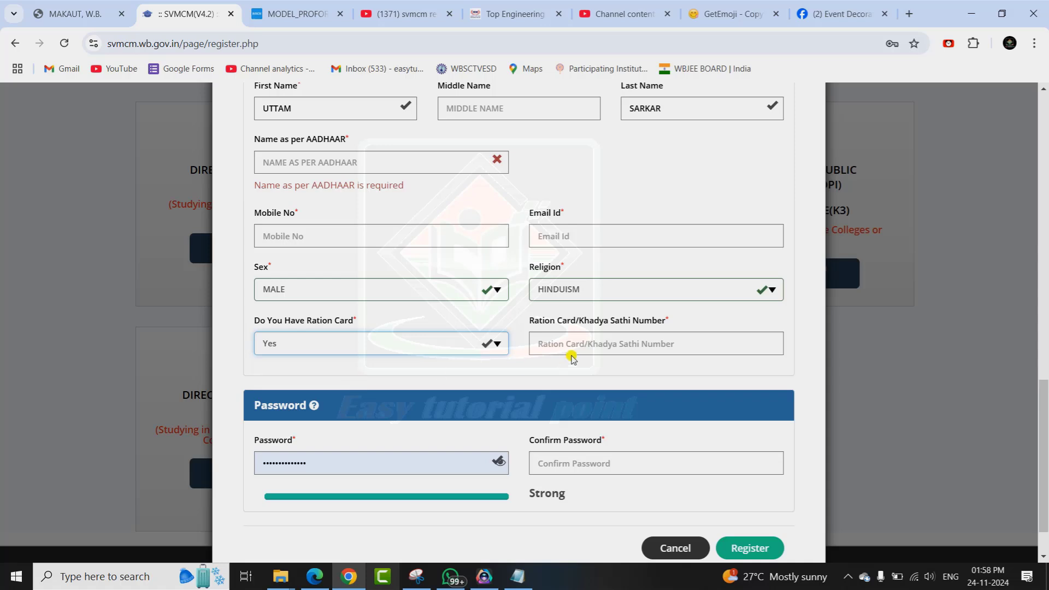
{"action": "left_click", "coordinate": [585, 343]}
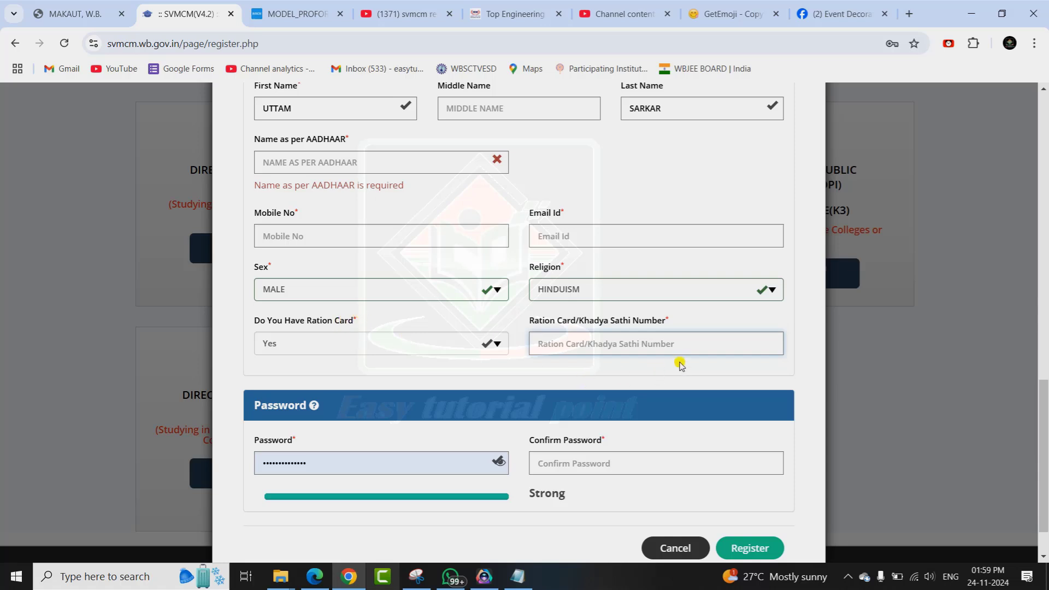
{"action": "scroll", "coordinate": [874, 431], "scroll_direction": "down", "scroll_amount": 1}
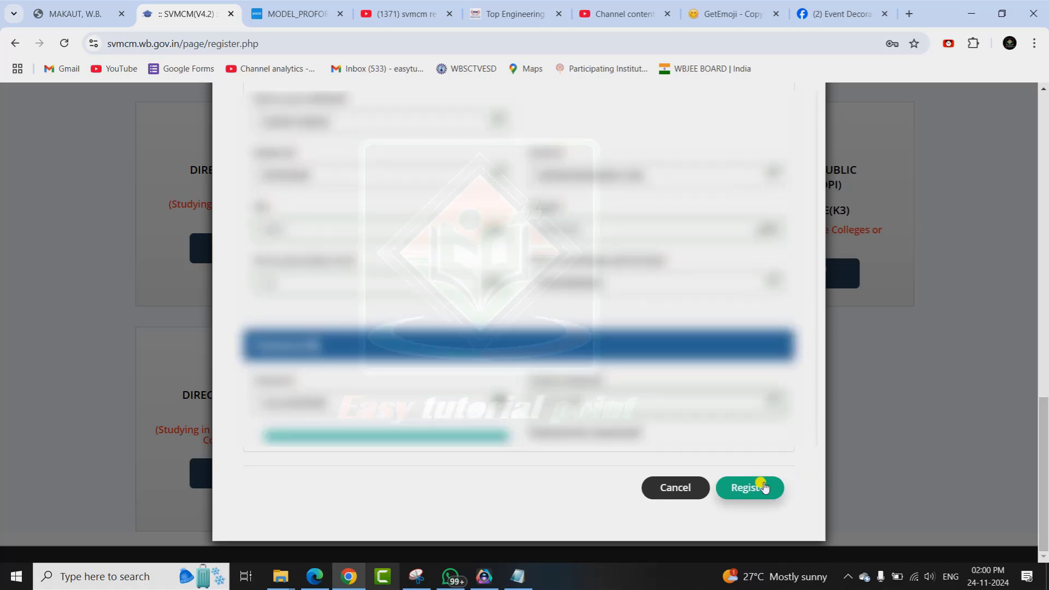
Register with the mobile OTP, download the registration slip and copy the new applicant ID.
{"action": "left_click", "coordinate": [750, 488]}
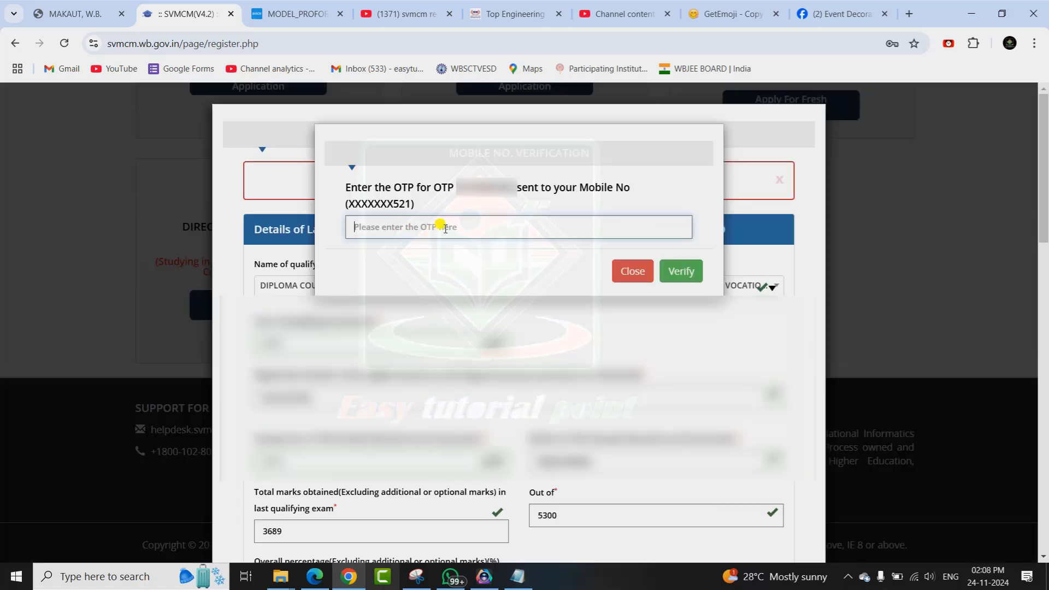
{"action": "left_click", "coordinate": [445, 228]}
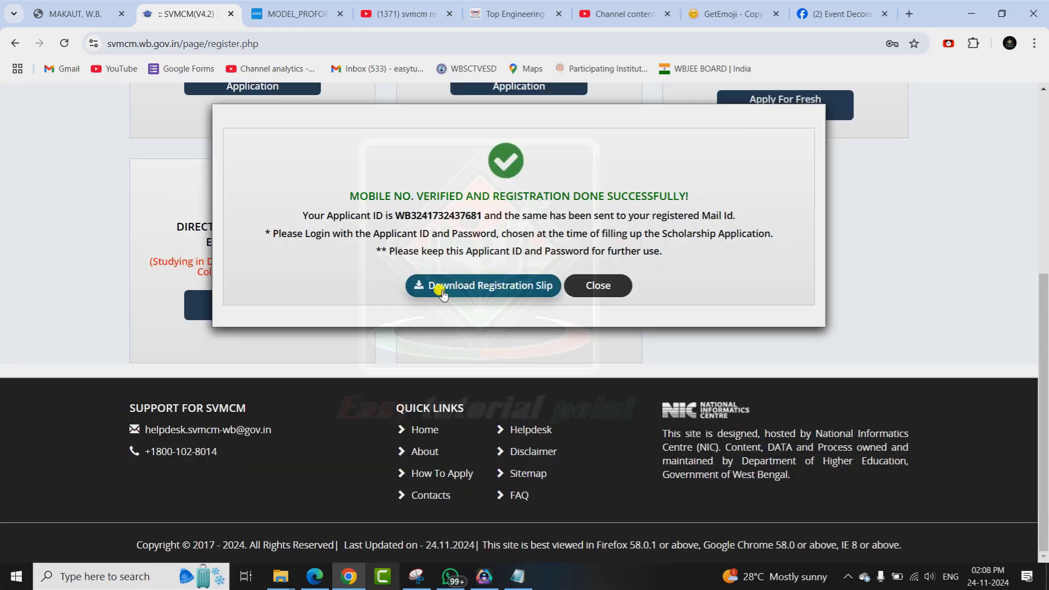
{"action": "left_click", "coordinate": [480, 291]}
{"action": "left_click_drag", "start_coordinate": [395, 215], "coordinate": [473, 209]}
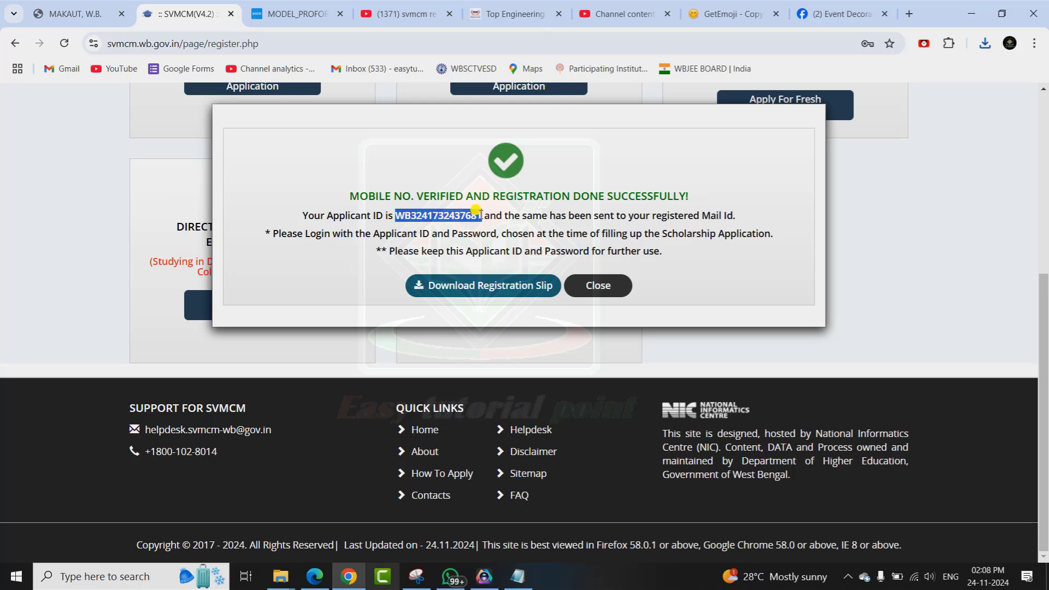
{"action": "left_click", "coordinate": [598, 285]}
Log in by pasting the new applicant ID and password and entering the on-screen security code.
{"action": "left_click", "coordinate": [844, 158]}
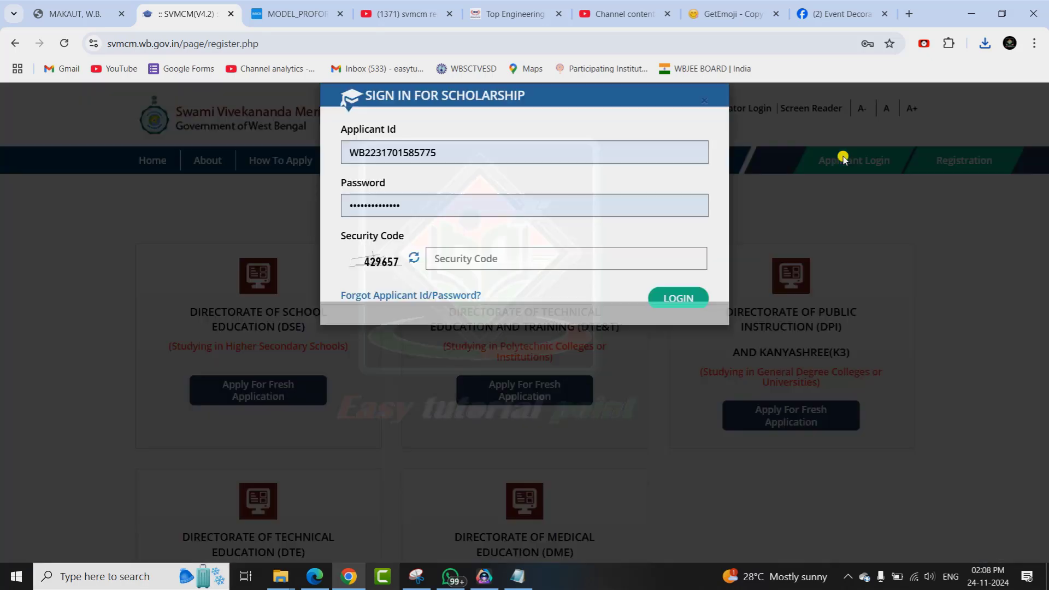
{"action": "double_click", "coordinate": [491, 173]}
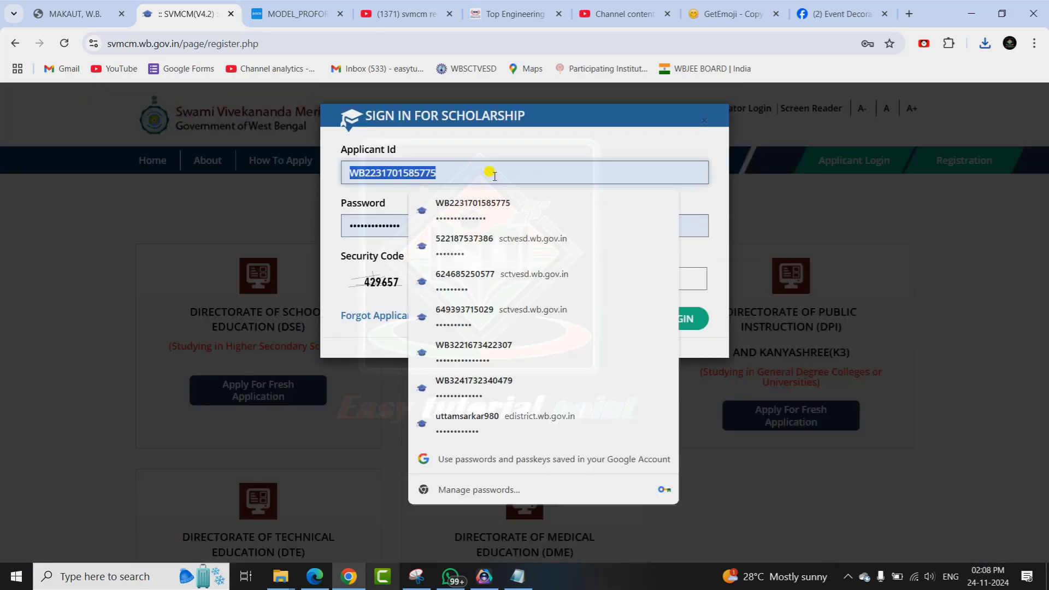
{"action": "key", "text": "ctrl+v"}
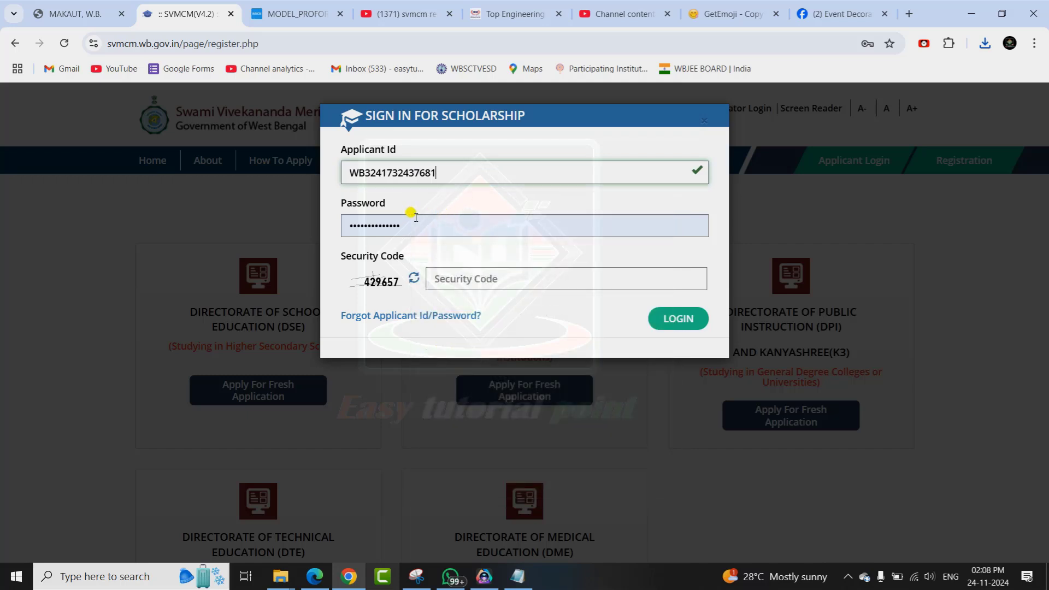
{"action": "double_click", "coordinate": [416, 218]}
{"action": "key", "text": "ctrl+v"}
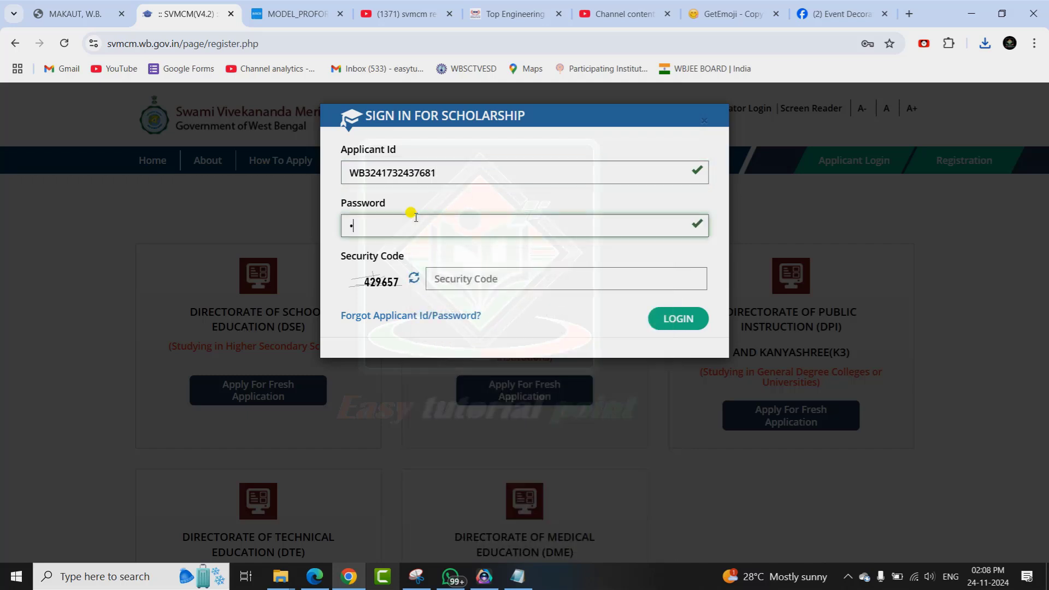
{"action": "left_click", "coordinate": [431, 279]}
{"action": "type", "text": "429657"}
{"action": "left_click", "coordinate": [676, 322]}
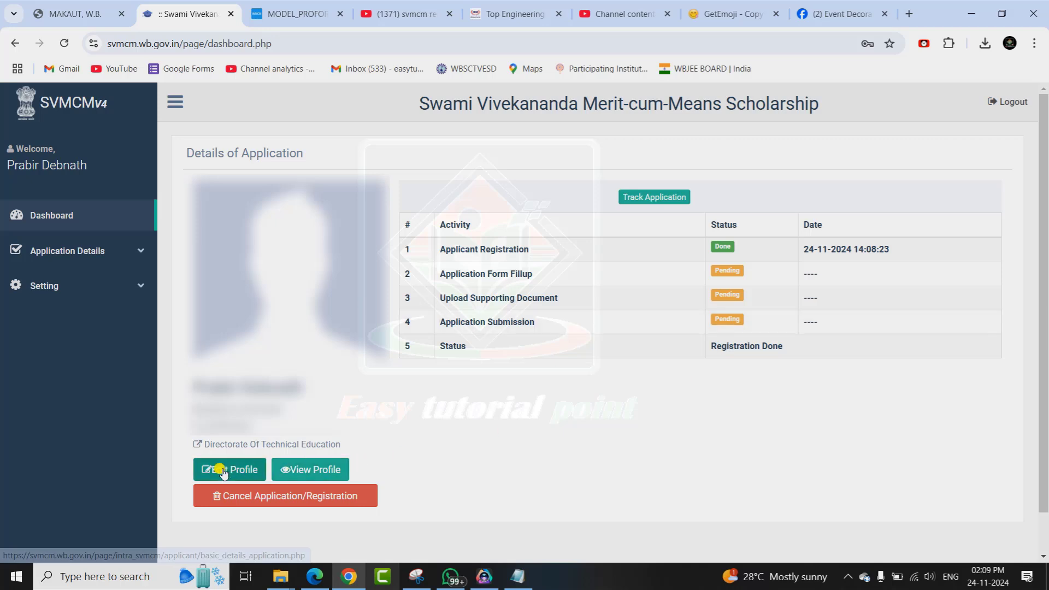
Edit the basic details, upload photos.jpg and sign.jpeg, and save to continue.
{"action": "left_click", "coordinate": [239, 469]}
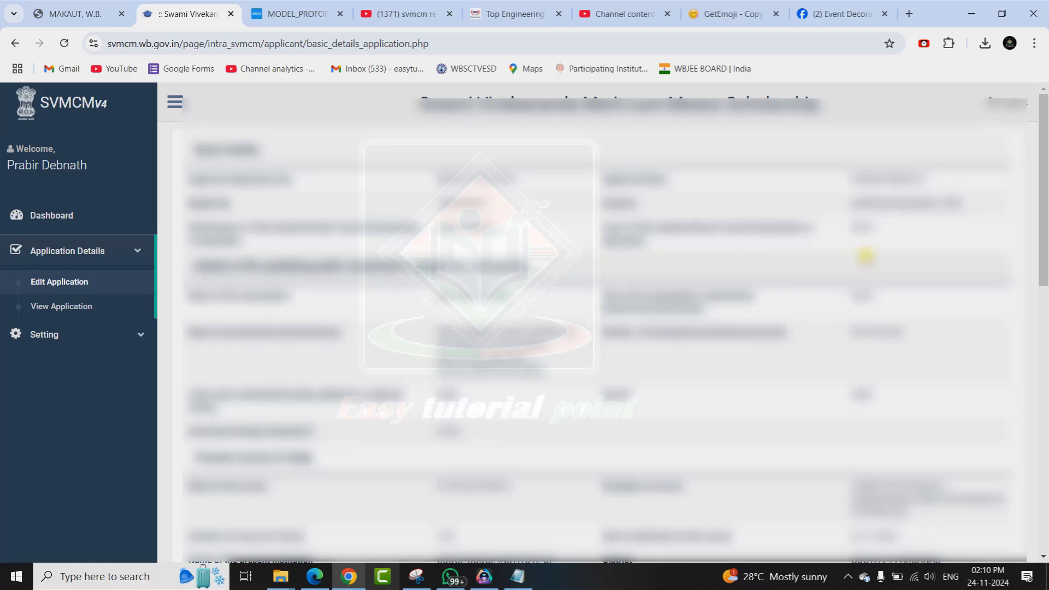
{"action": "left_click_drag", "start_coordinate": [1046, 203], "coordinate": [1045, 412]}
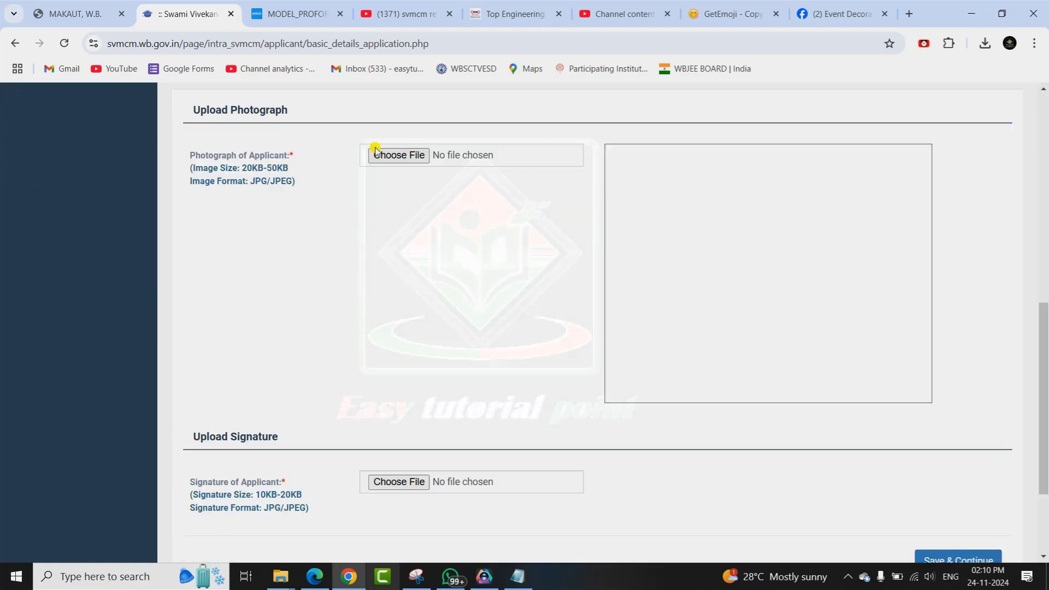
{"action": "left_click", "coordinate": [396, 156]}
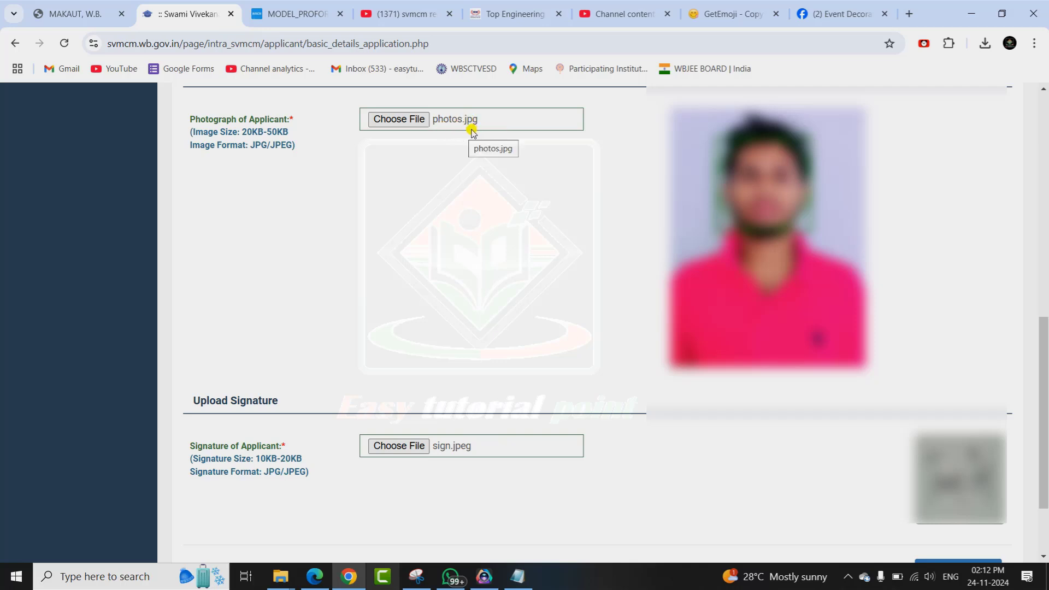
{"action": "left_click_drag", "start_coordinate": [1045, 419], "coordinate": [1045, 461]}
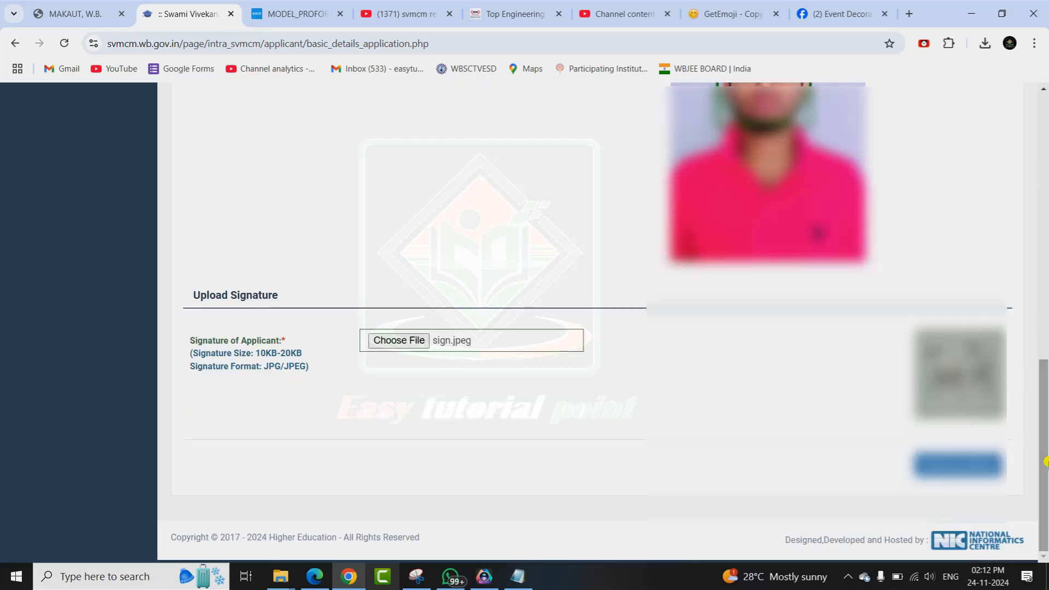
{"action": "left_click", "coordinate": [959, 464]}
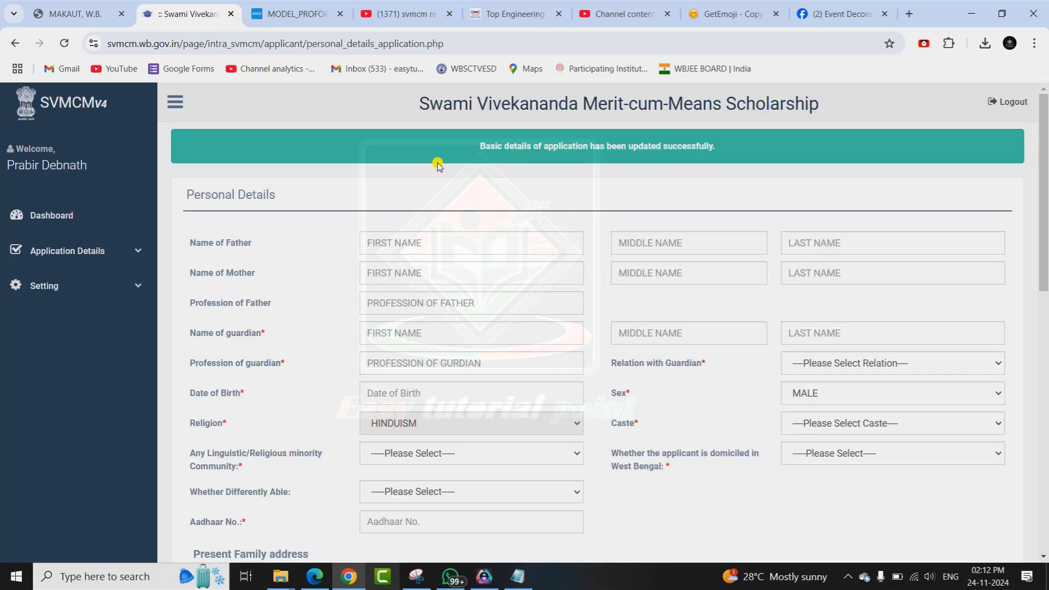
Fill in the father's and mother's names, father's profession, and guardian's name and profession.
{"action": "left_click", "coordinate": [398, 241]}
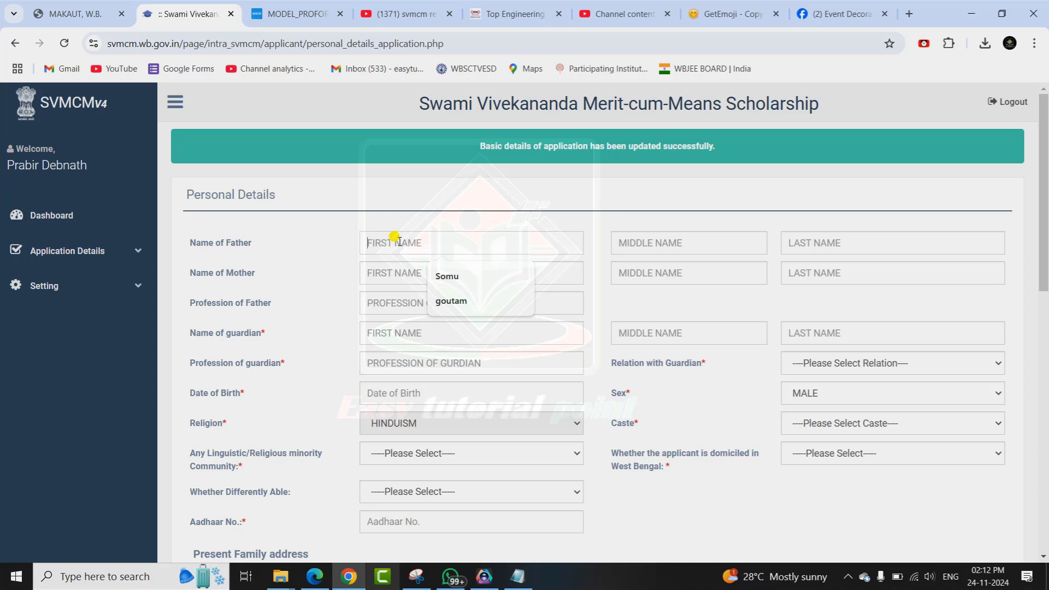
{"action": "left_click", "coordinate": [813, 232]}
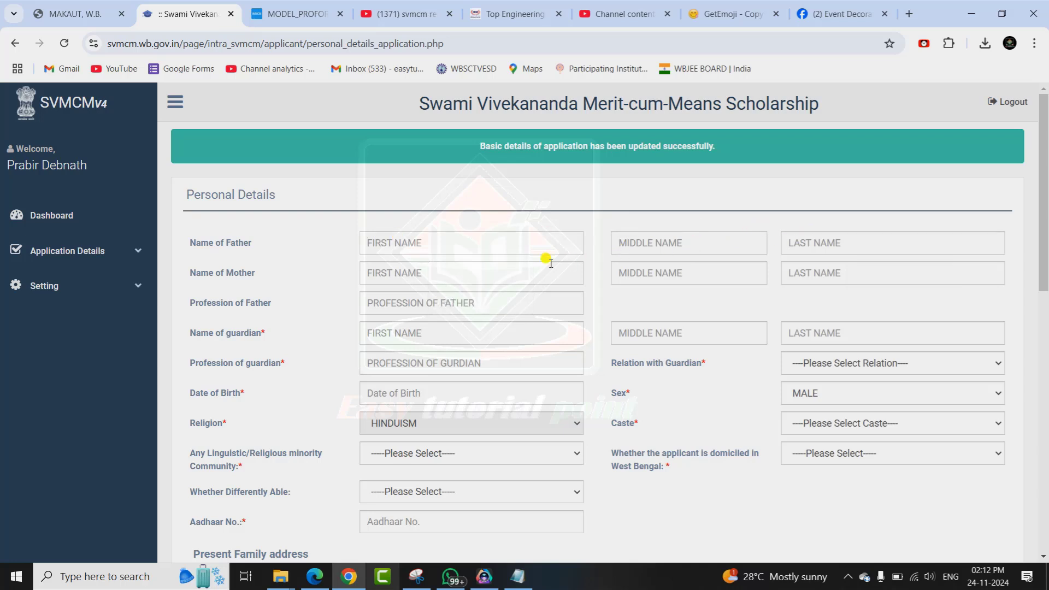
{"action": "left_click", "coordinate": [466, 276]}
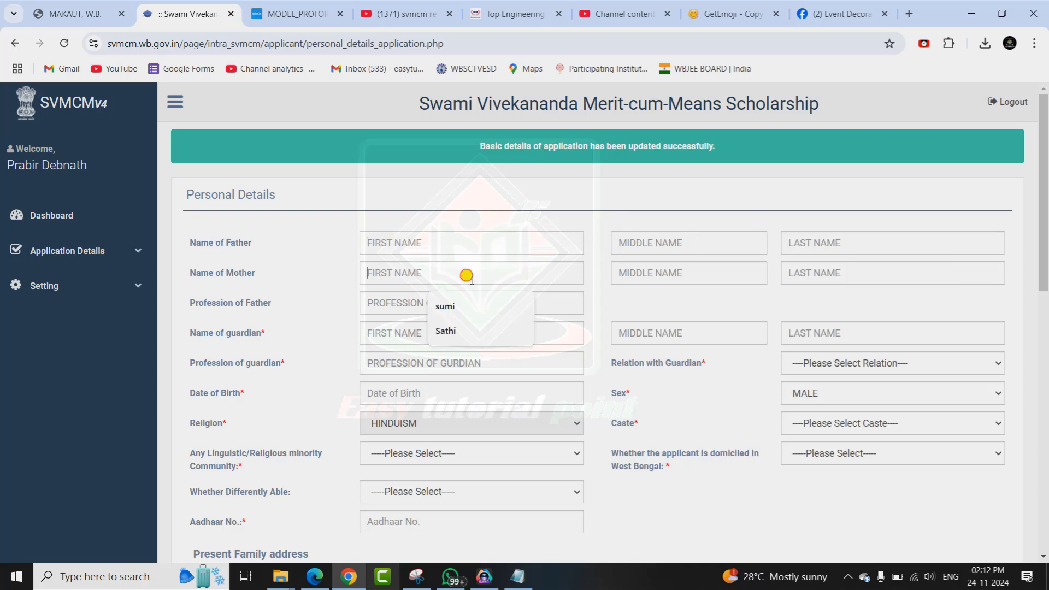
{"action": "left_click", "coordinate": [848, 271]}
{"action": "left_click", "coordinate": [191, 305]}
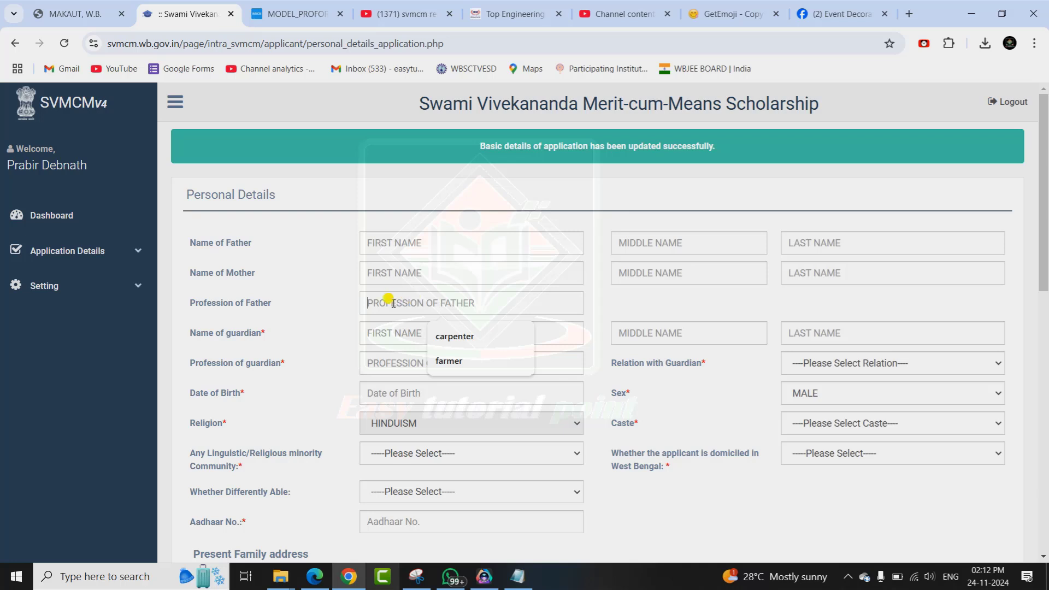
{"action": "left_click", "coordinate": [402, 333]}
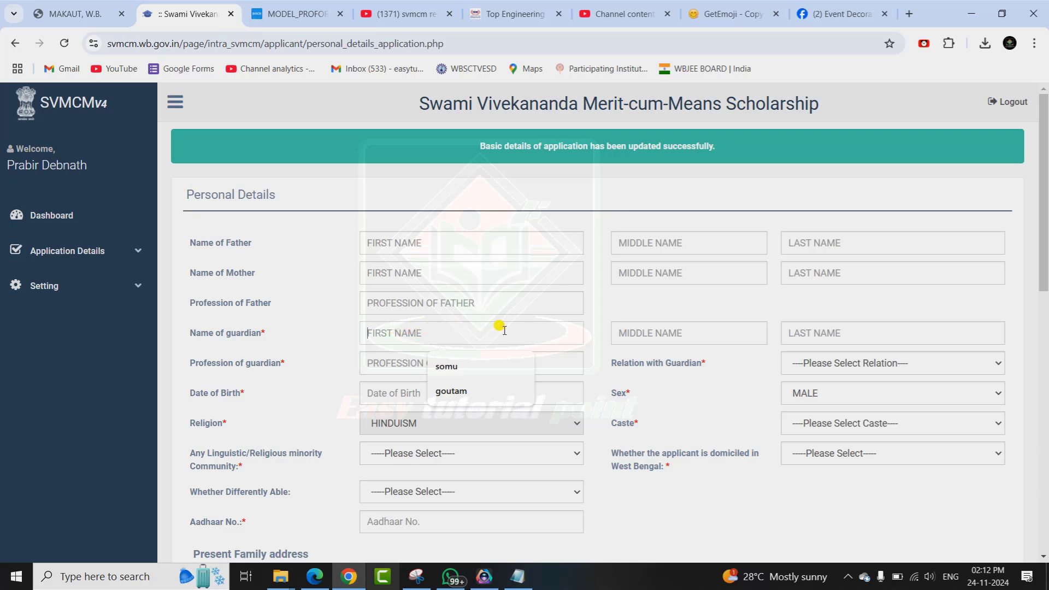
{"action": "left_click", "coordinate": [394, 364]}
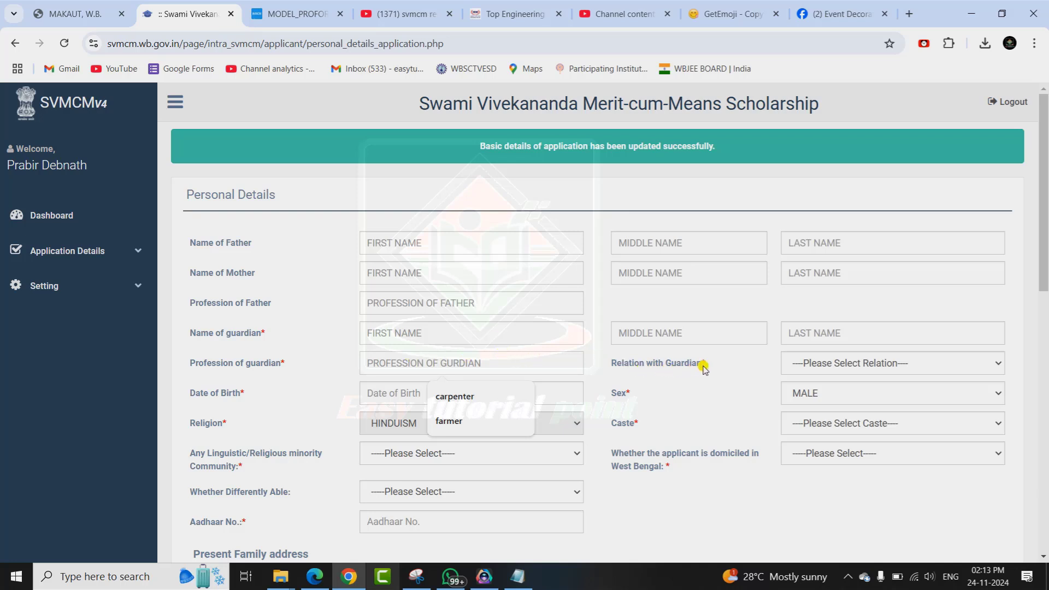
Set relation with guardian to FATHER, open the date of birth calendar, and choose caste GENERAL.
{"action": "left_click", "coordinate": [830, 358]}
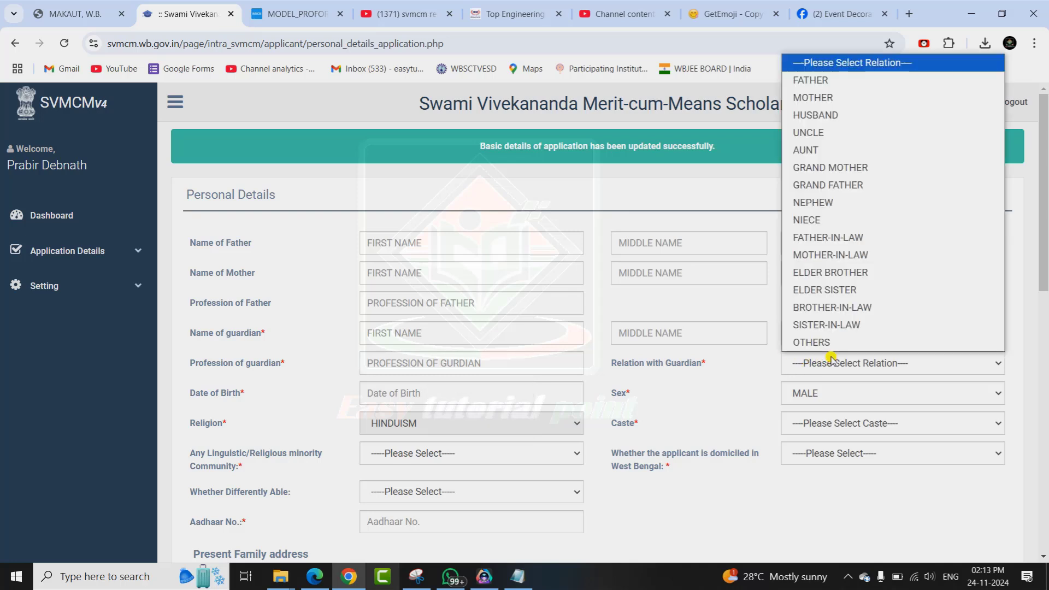
{"action": "left_click", "coordinate": [813, 81]}
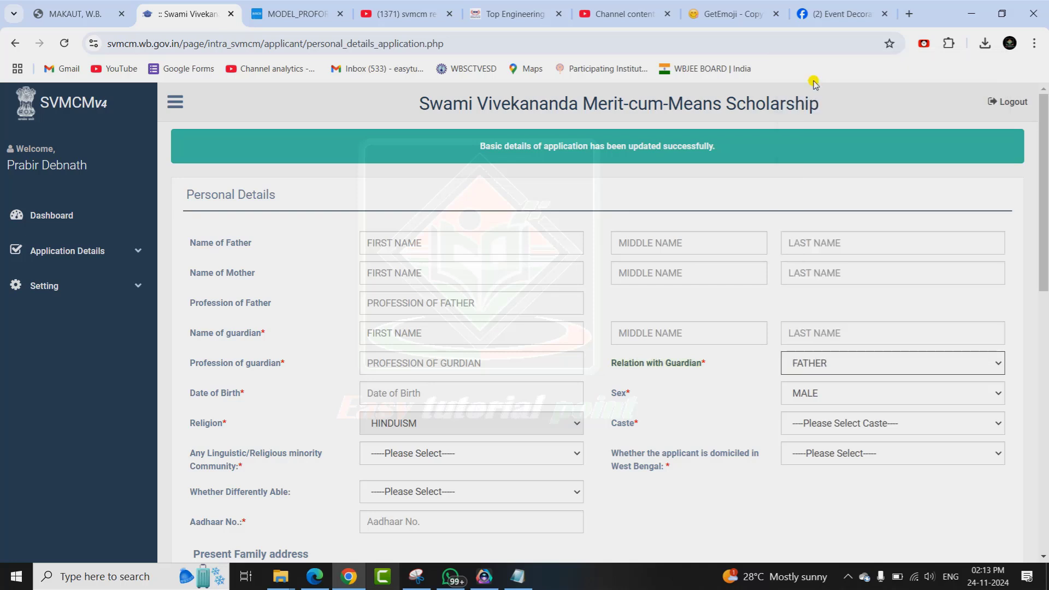
{"action": "left_click", "coordinate": [386, 393]}
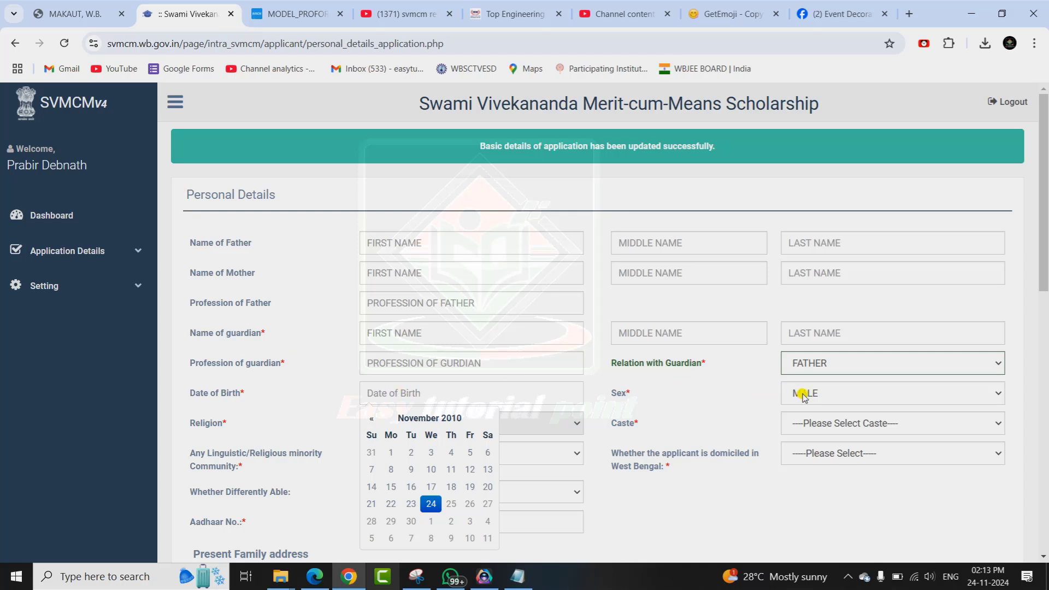
{"action": "left_click", "coordinate": [827, 425]}
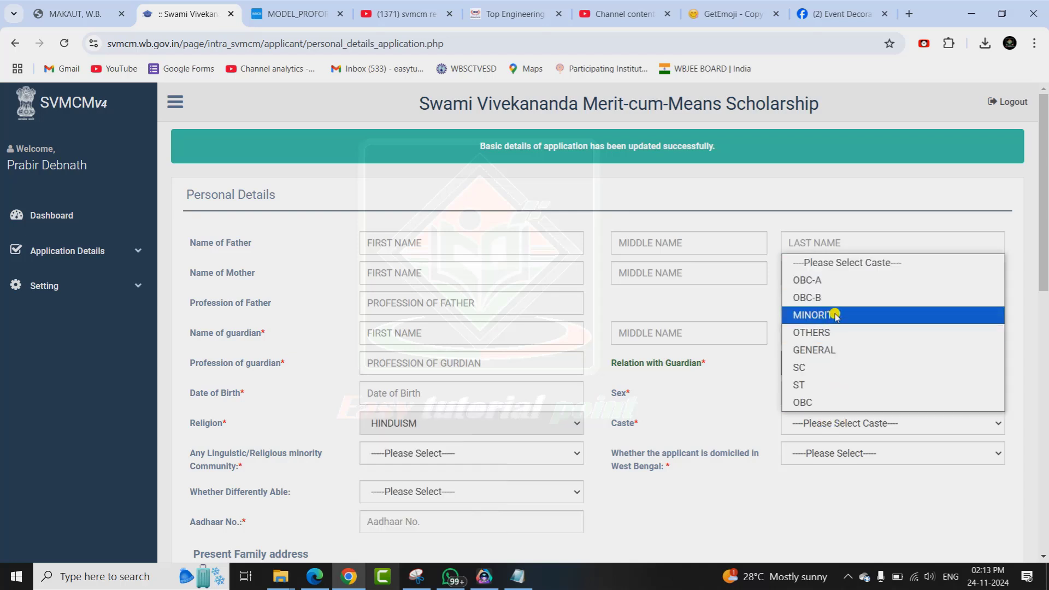
{"action": "left_click", "coordinate": [825, 352]}
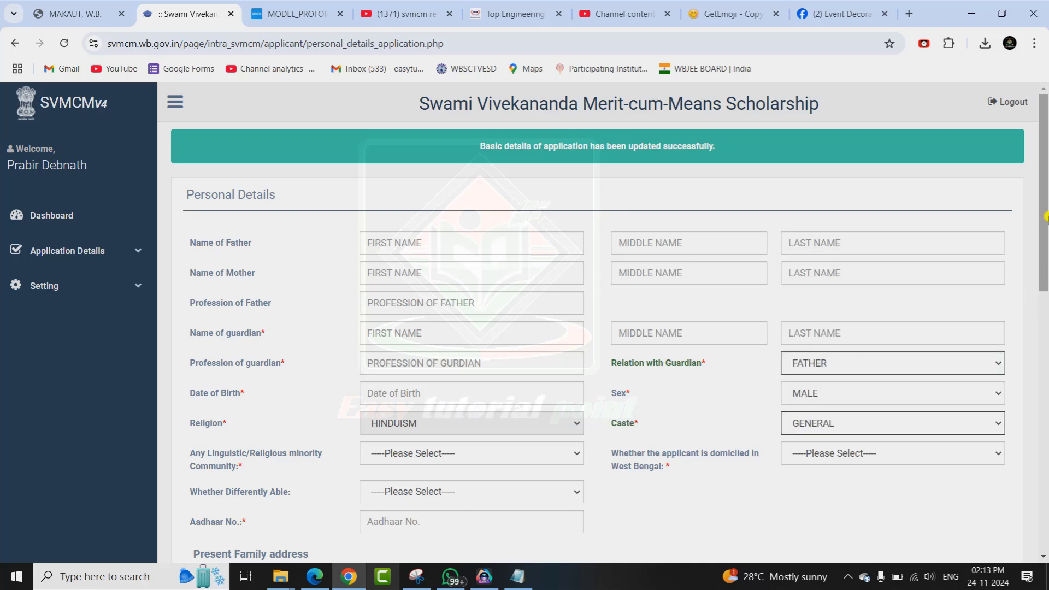
{"action": "left_click_drag", "start_coordinate": [1045, 217], "coordinate": [1046, 247]}
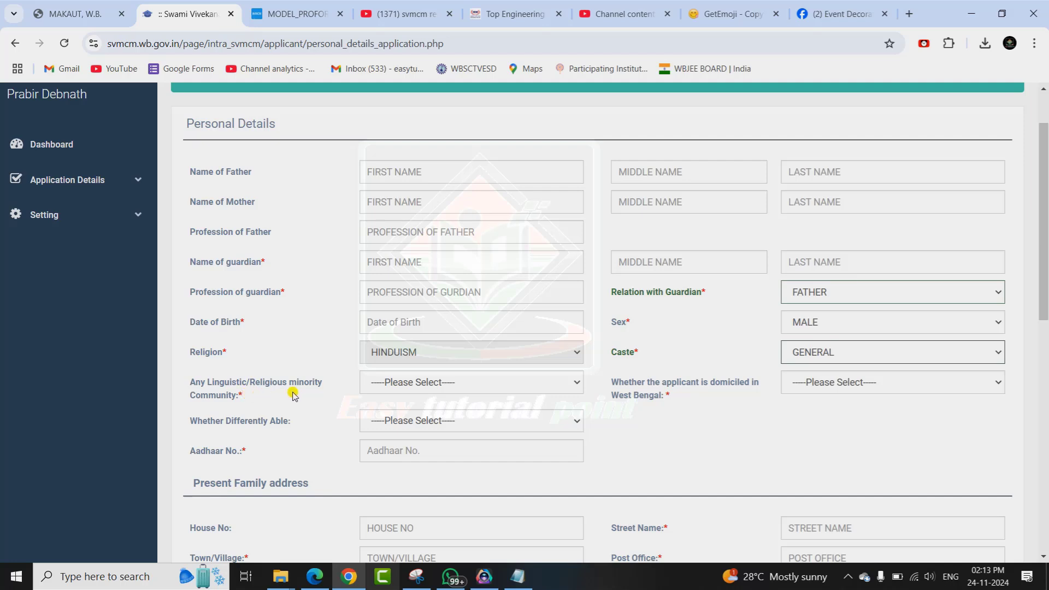
Choose No for minority community, Yes for West Bengal domicile, and No for differently able, correcting an initial Yes.
{"action": "left_click", "coordinate": [425, 384]}
{"action": "left_click", "coordinate": [382, 437]}
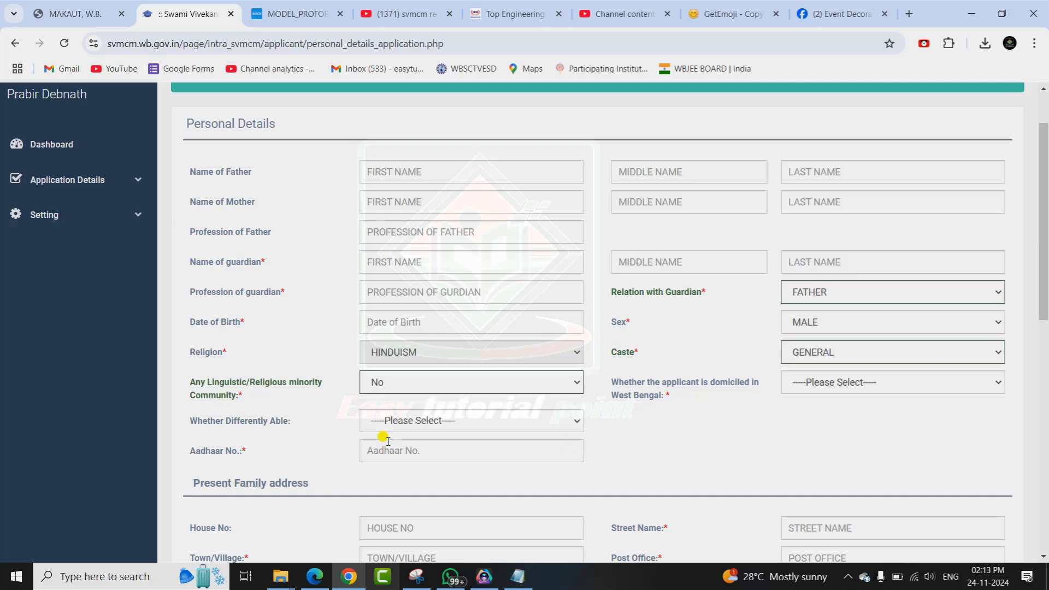
{"action": "left_click", "coordinate": [848, 383]}
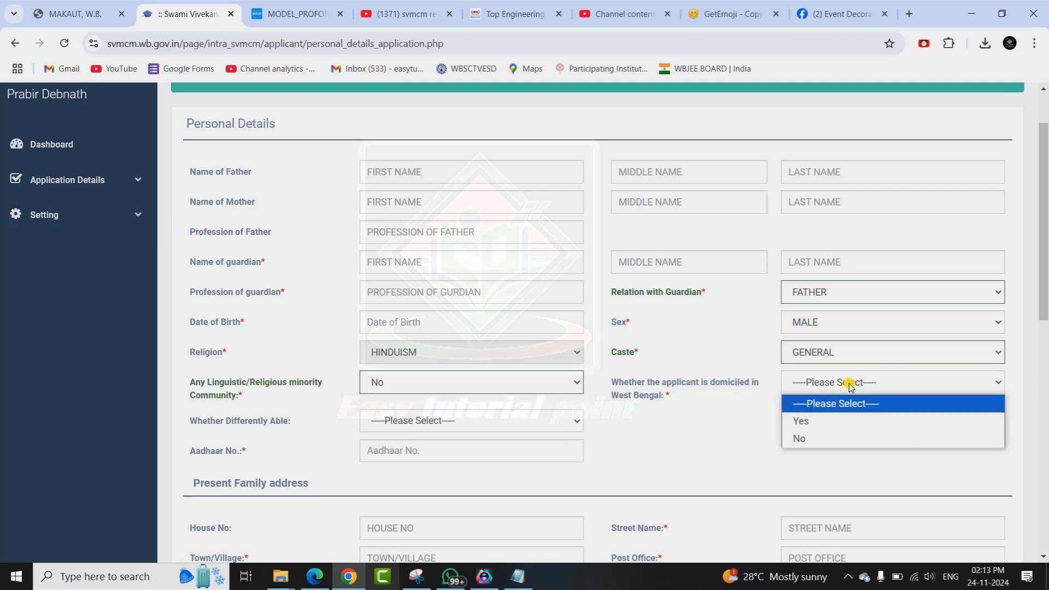
{"action": "left_click", "coordinate": [811, 422]}
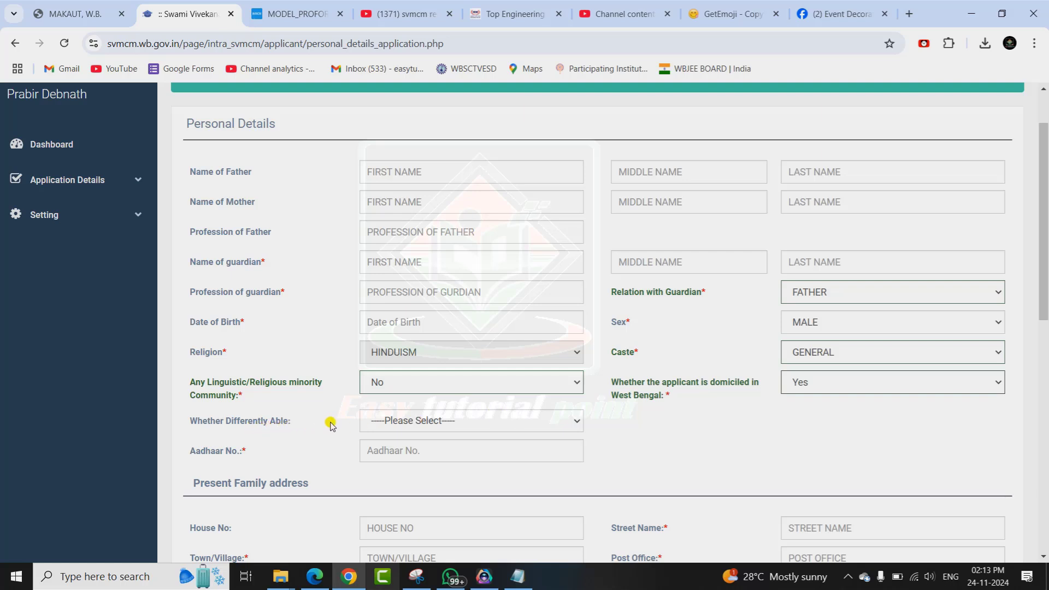
{"action": "left_click", "coordinate": [412, 421]}
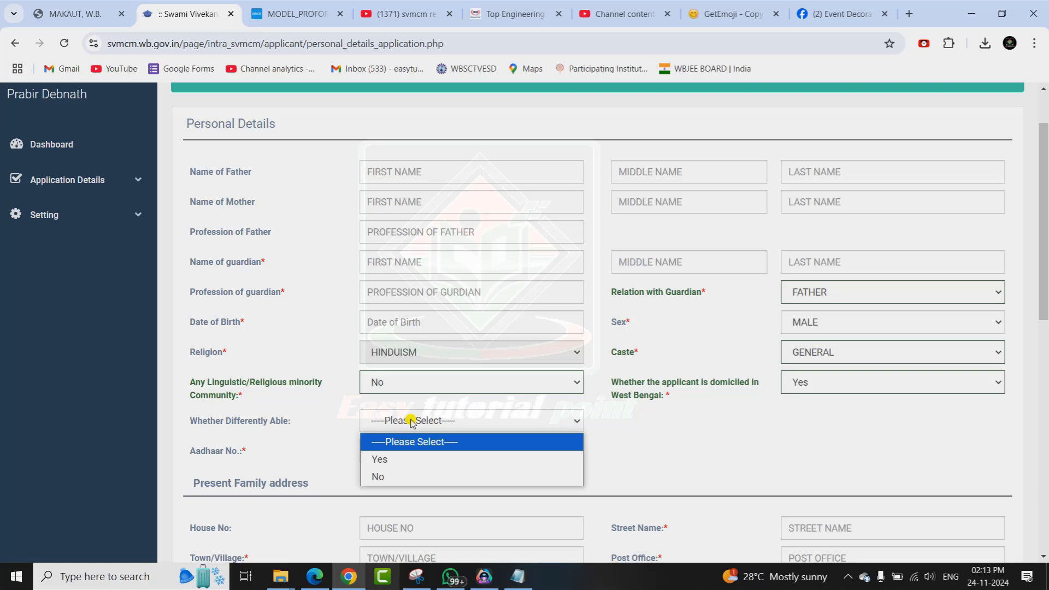
{"action": "left_click", "coordinate": [389, 462]}
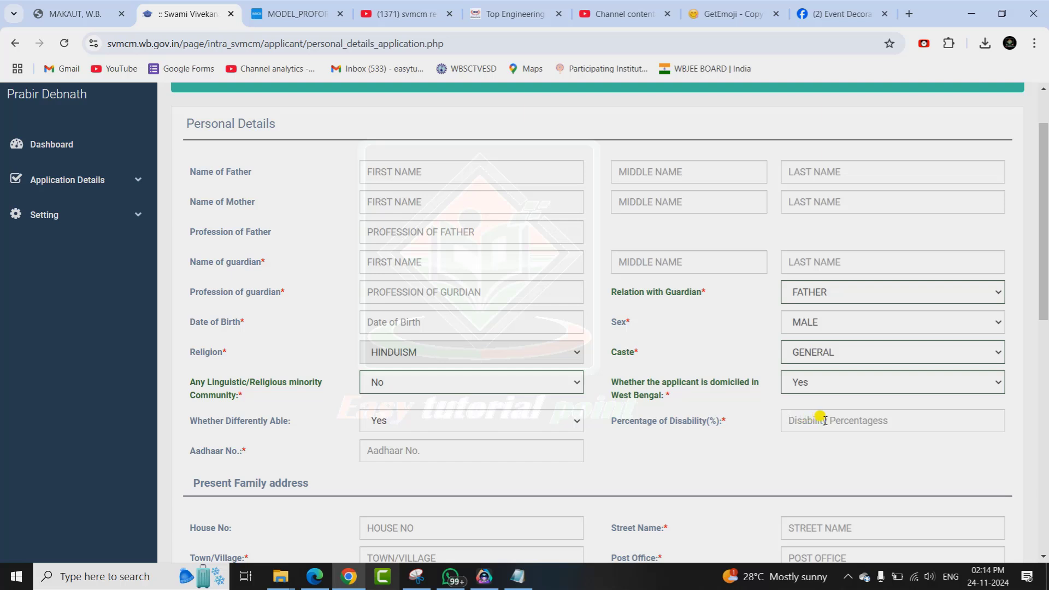
{"action": "left_click", "coordinate": [542, 428]}
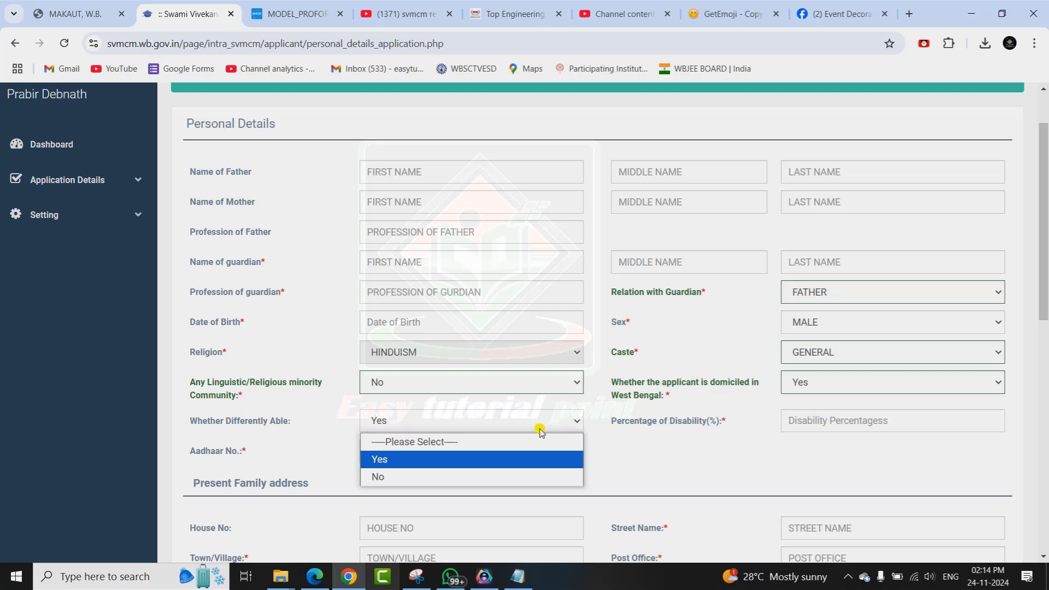
{"action": "left_click", "coordinate": [429, 477]}
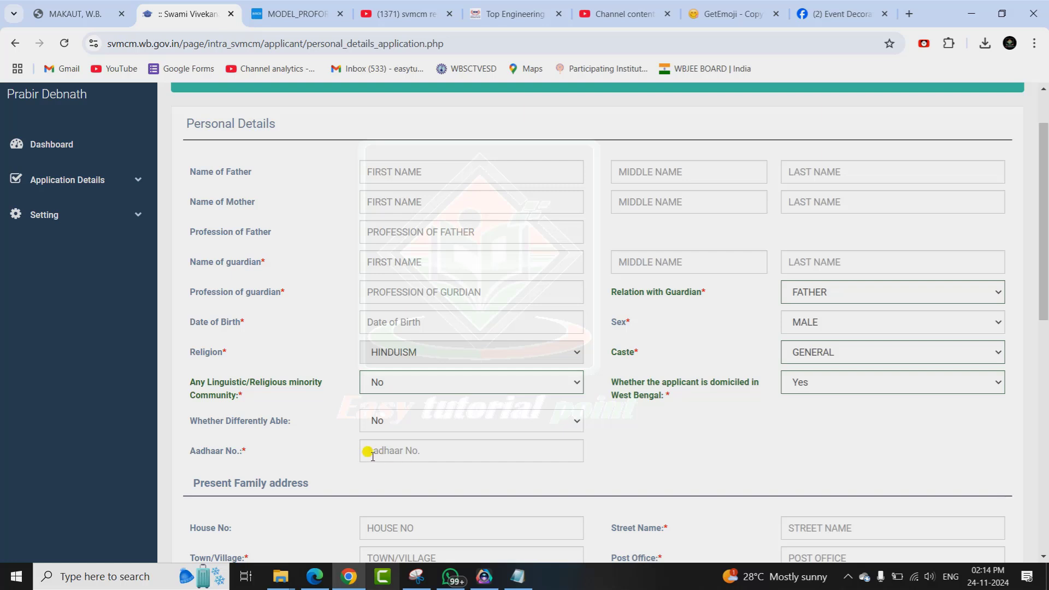
{"action": "left_click", "coordinate": [408, 450]}
Move through the present family address fields and set the district to MURSHIDABAD.
{"action": "scroll", "coordinate": [405, 447], "scroll_direction": "down", "scroll_amount": 5}
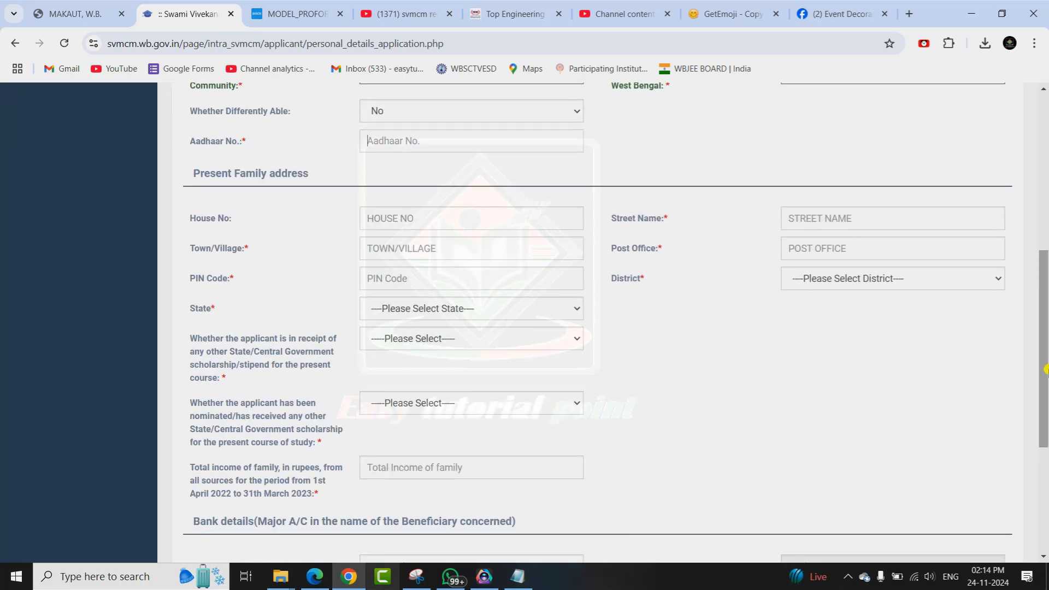
{"action": "left_click", "coordinate": [379, 214]}
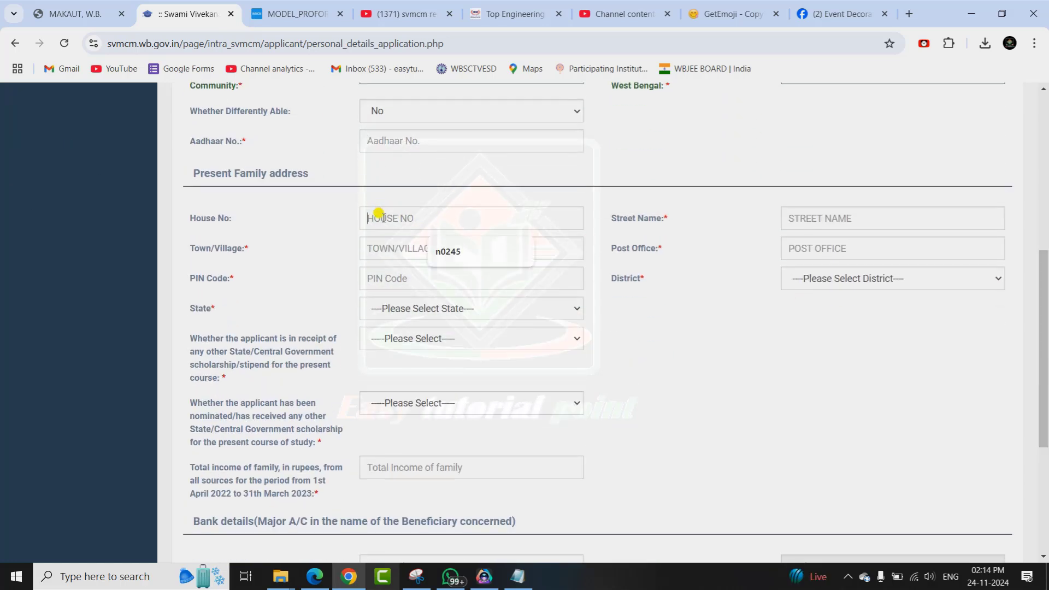
{"action": "left_click", "coordinate": [809, 214]}
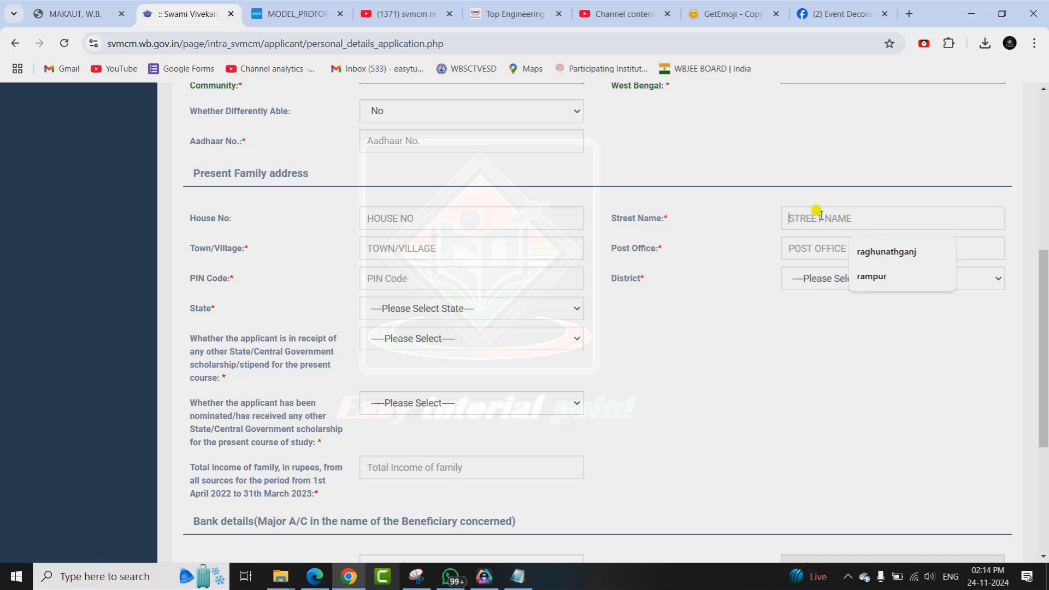
{"action": "left_click", "coordinate": [812, 248]}
{"action": "left_click", "coordinate": [815, 278]}
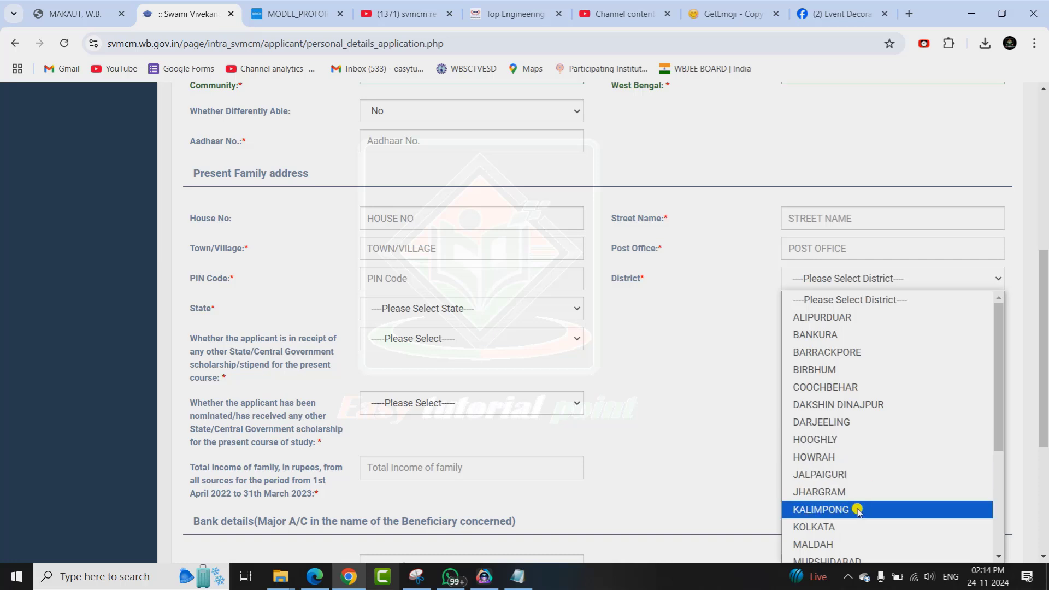
{"action": "left_click", "coordinate": [832, 553]}
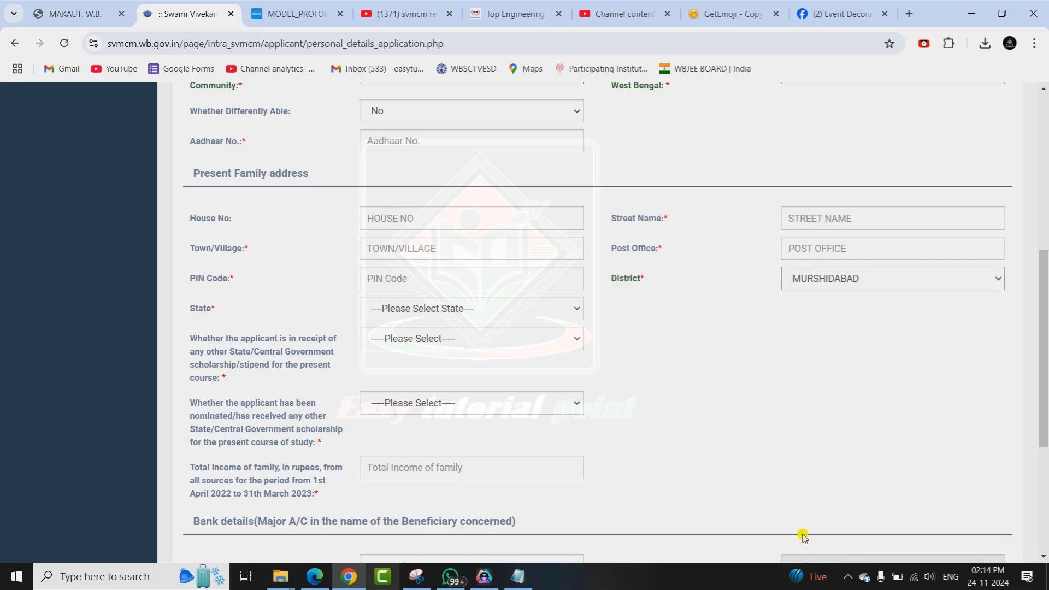
Set the address state to WEST BENGAL and answer No to receiving another scholarship.
{"action": "left_click", "coordinate": [425, 278]}
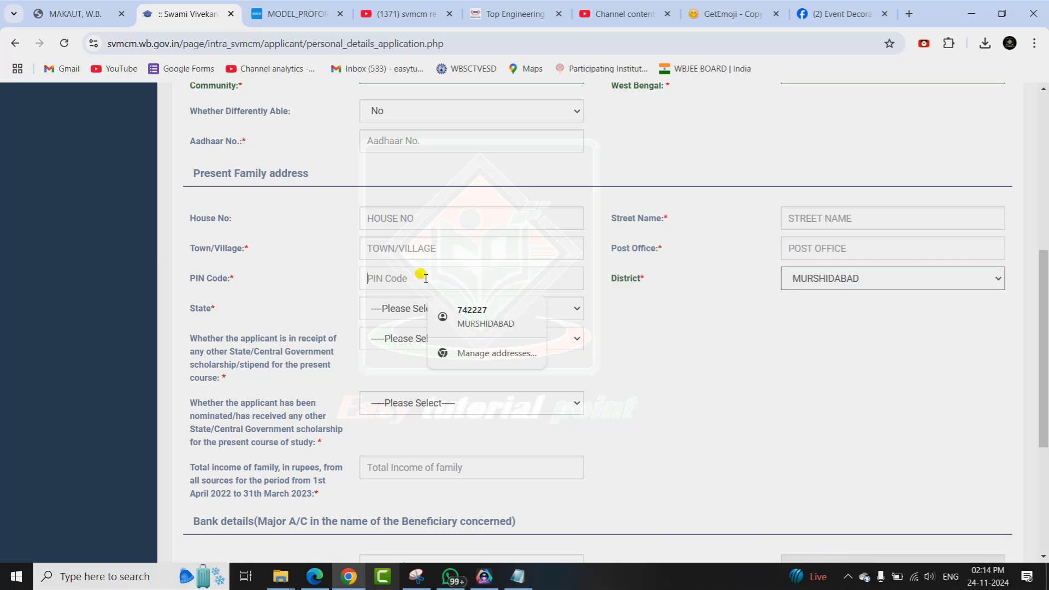
{"action": "left_click", "coordinate": [394, 253]}
{"action": "left_click", "coordinate": [388, 308]}
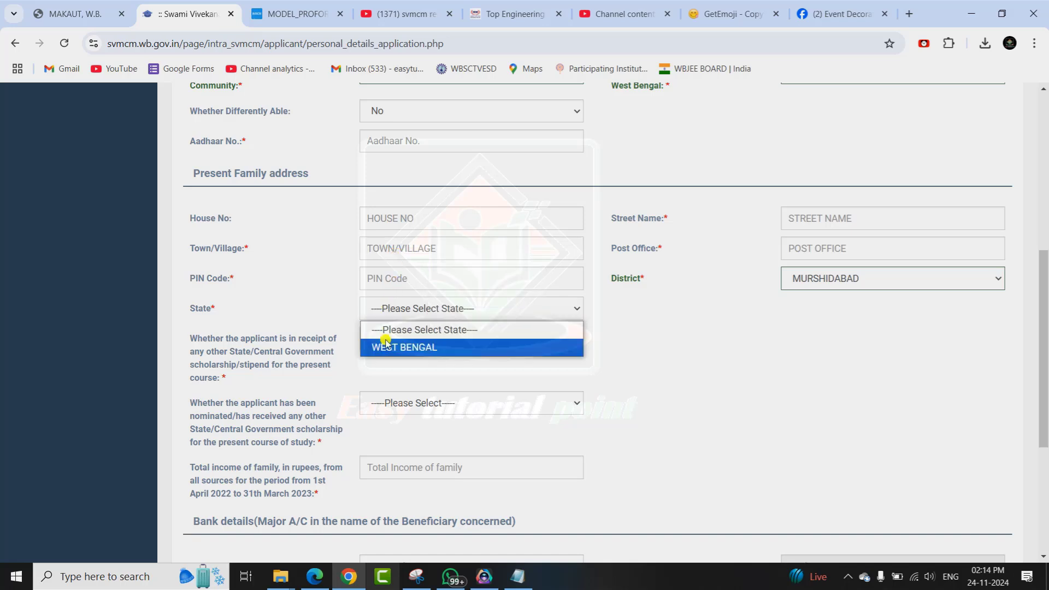
{"action": "left_click", "coordinate": [387, 348]}
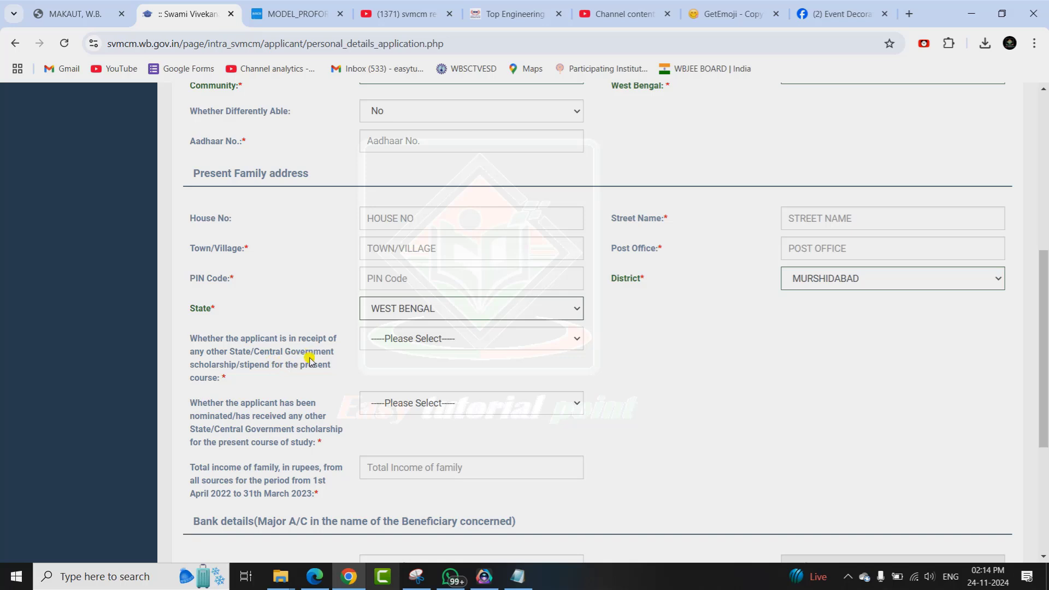
{"action": "left_click", "coordinate": [403, 340]}
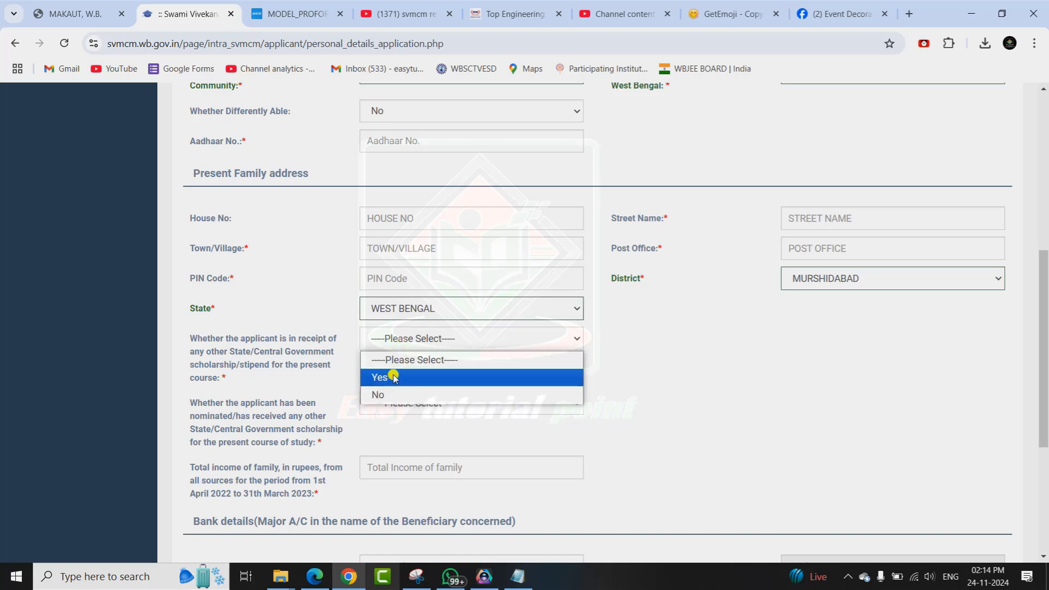
{"action": "left_click", "coordinate": [385, 394]}
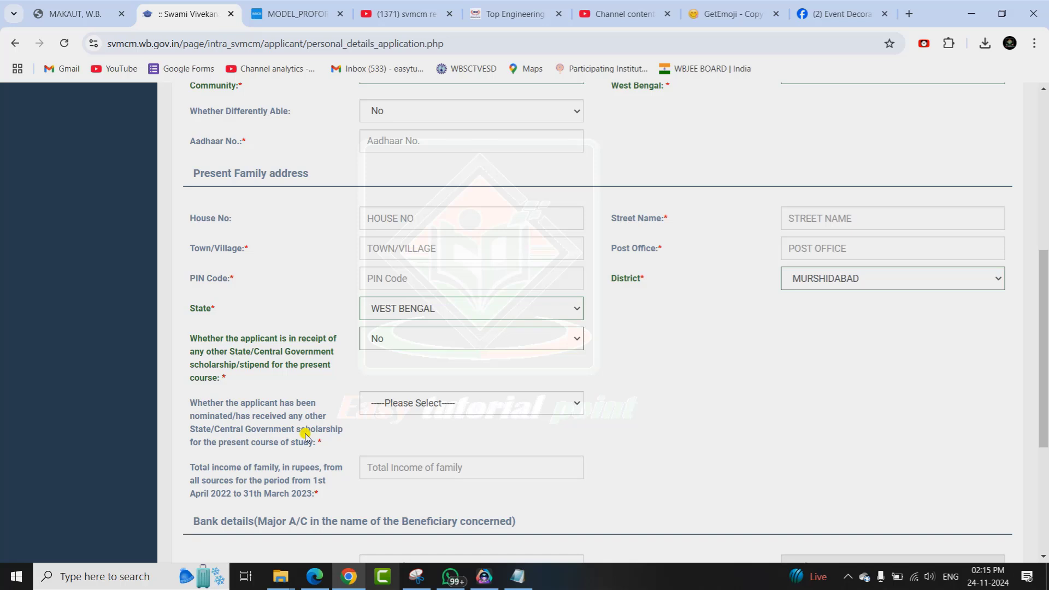
Answer No to the nominated-for-another-scholarship question after dismissing the Applied-for ineligibility alert.
{"action": "left_click", "coordinate": [404, 410]}
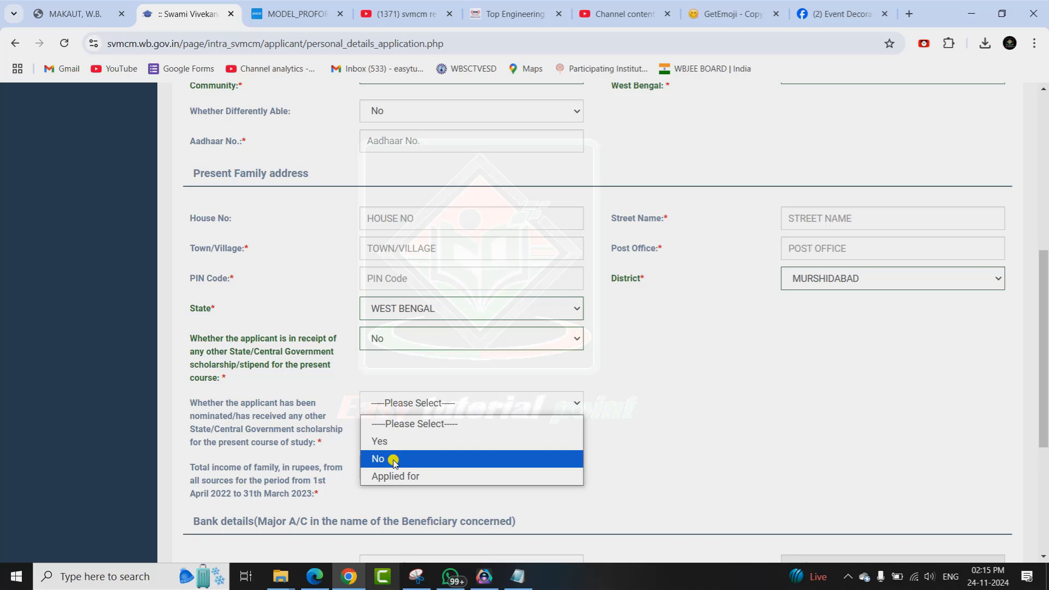
{"action": "left_click", "coordinate": [393, 461]}
{"action": "left_click", "coordinate": [412, 401]}
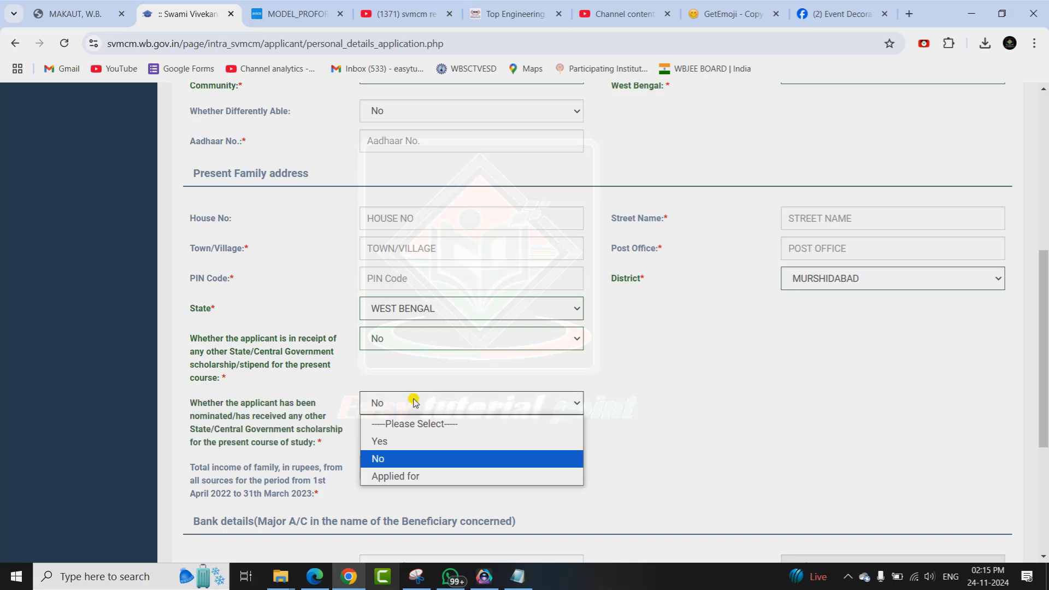
{"action": "left_click", "coordinate": [402, 477]}
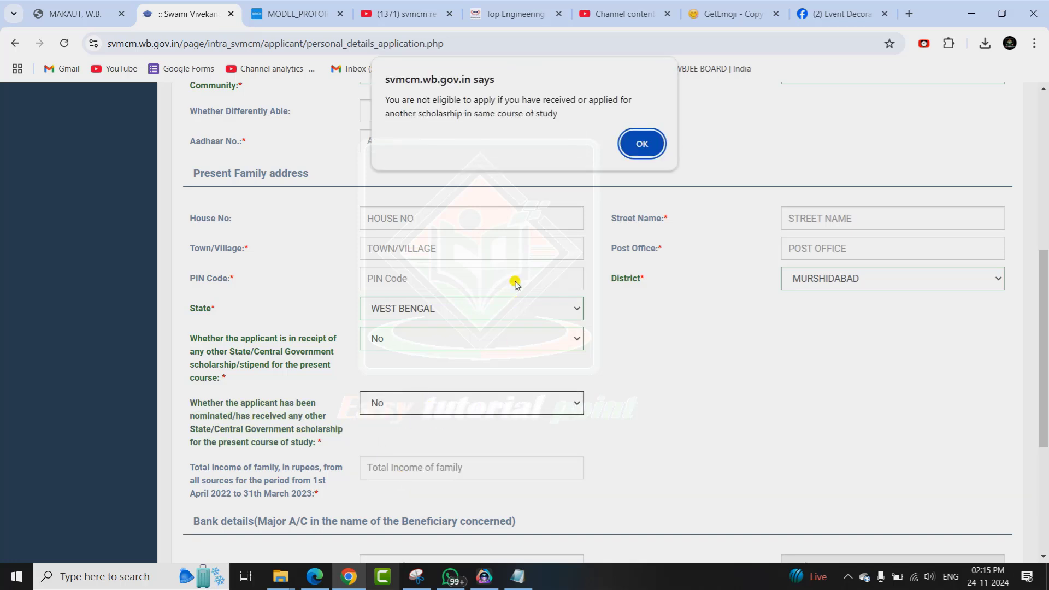
{"action": "left_click", "coordinate": [643, 143]}
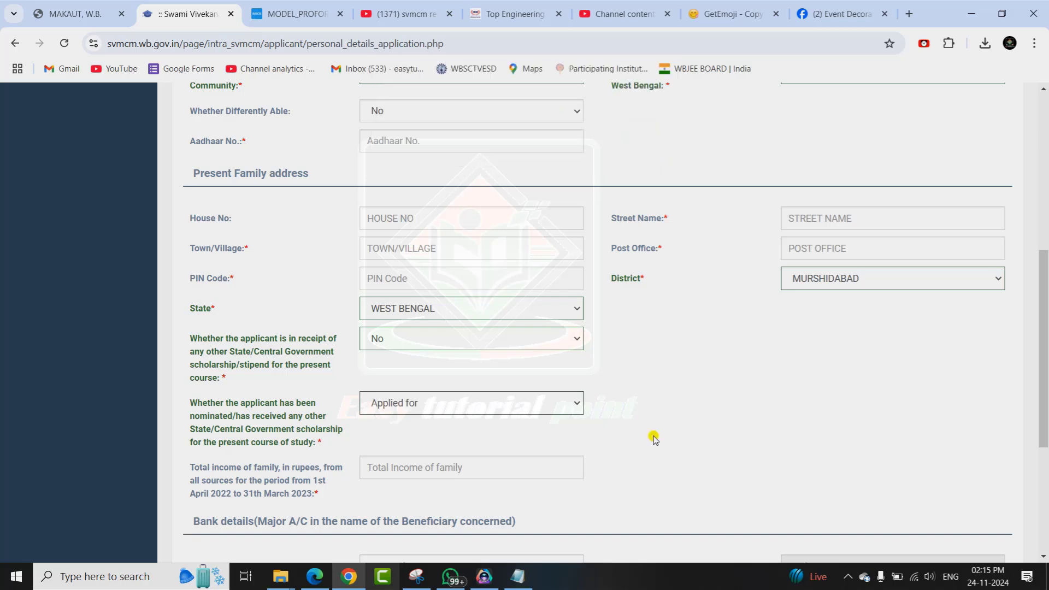
{"action": "left_click", "coordinate": [428, 408]}
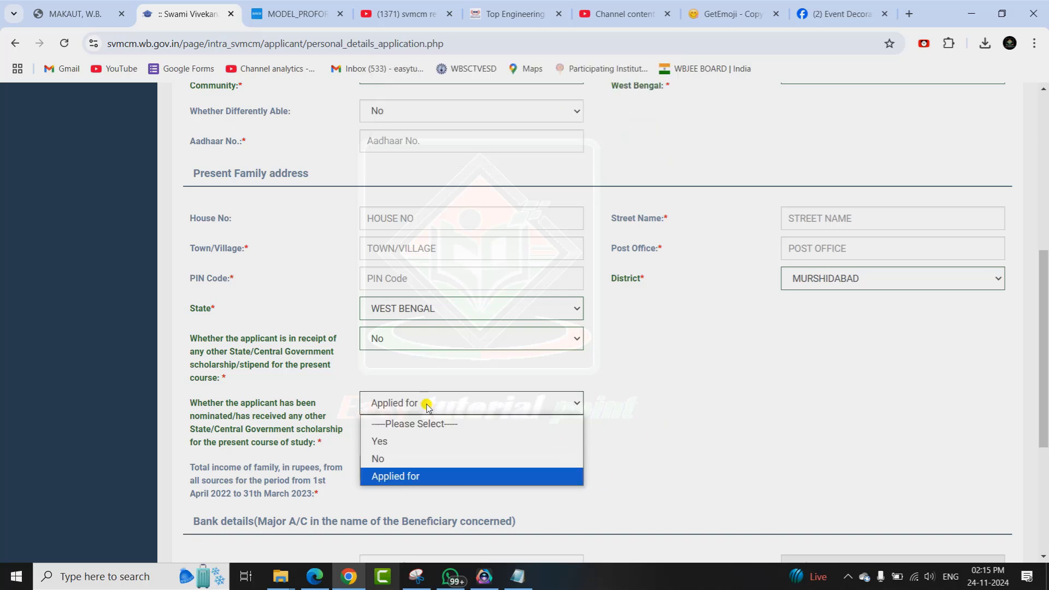
{"action": "left_click", "coordinate": [389, 457]}
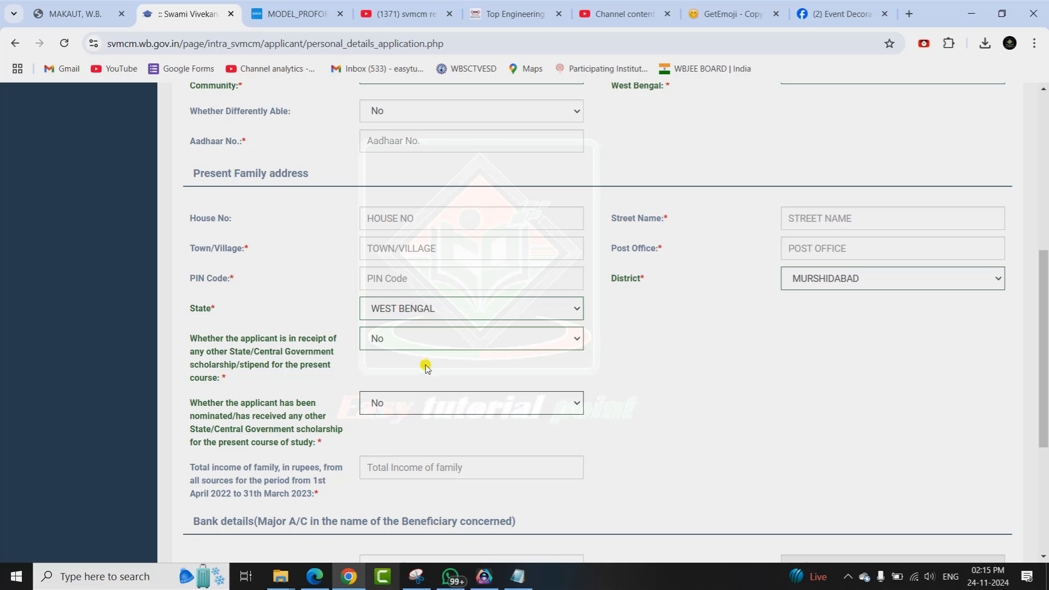
{"action": "scroll", "coordinate": [601, 382], "scroll_direction": "down", "scroll_amount": 2}
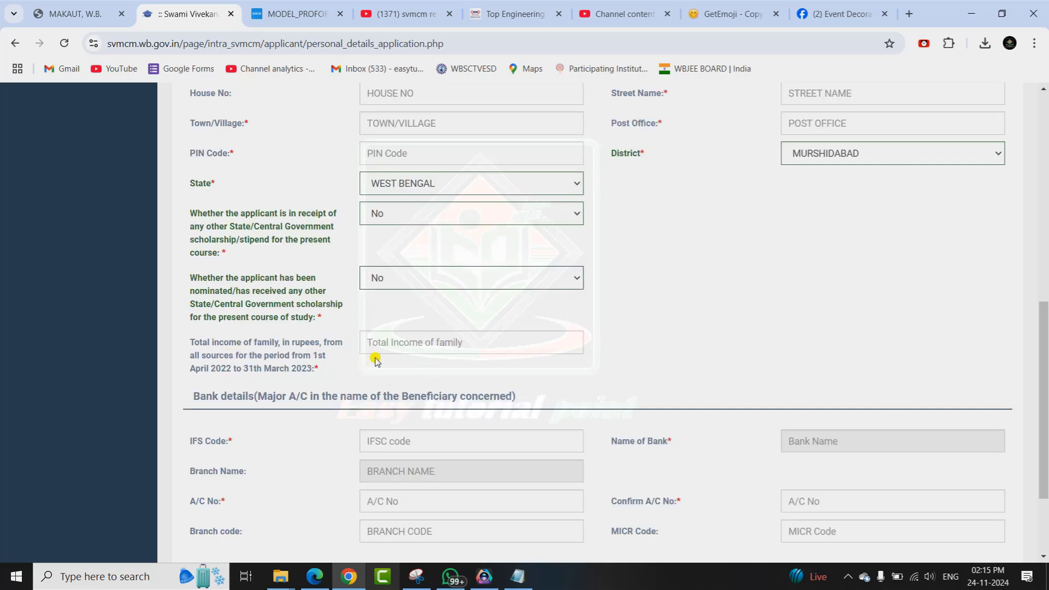
{"action": "left_click", "coordinate": [477, 342]}
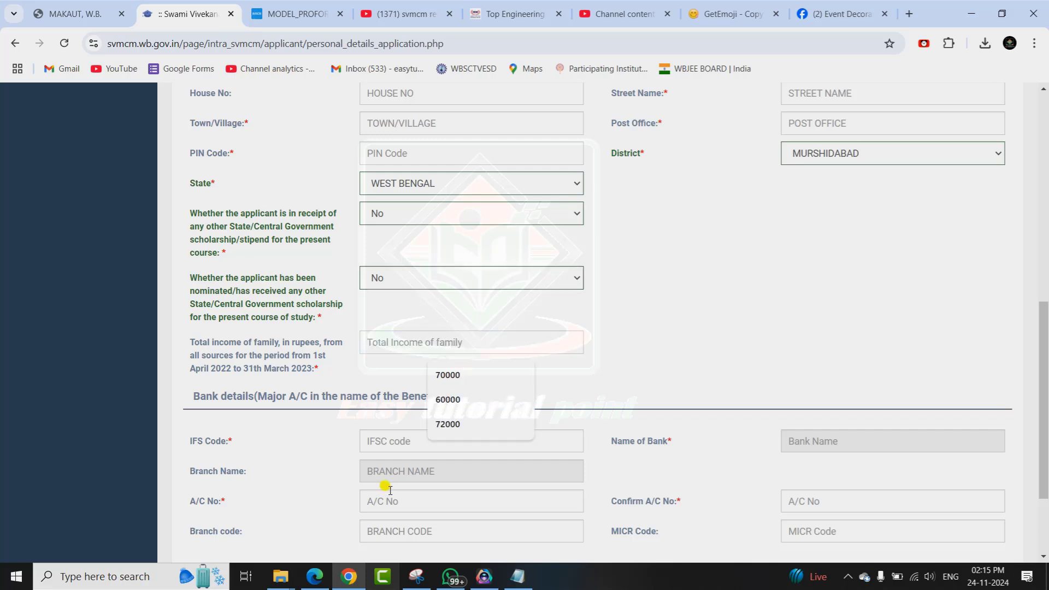
Read the Rs. 72000 annual family income on the Income Certificate PDF in Edge.
{"action": "left_click", "coordinate": [318, 581]}
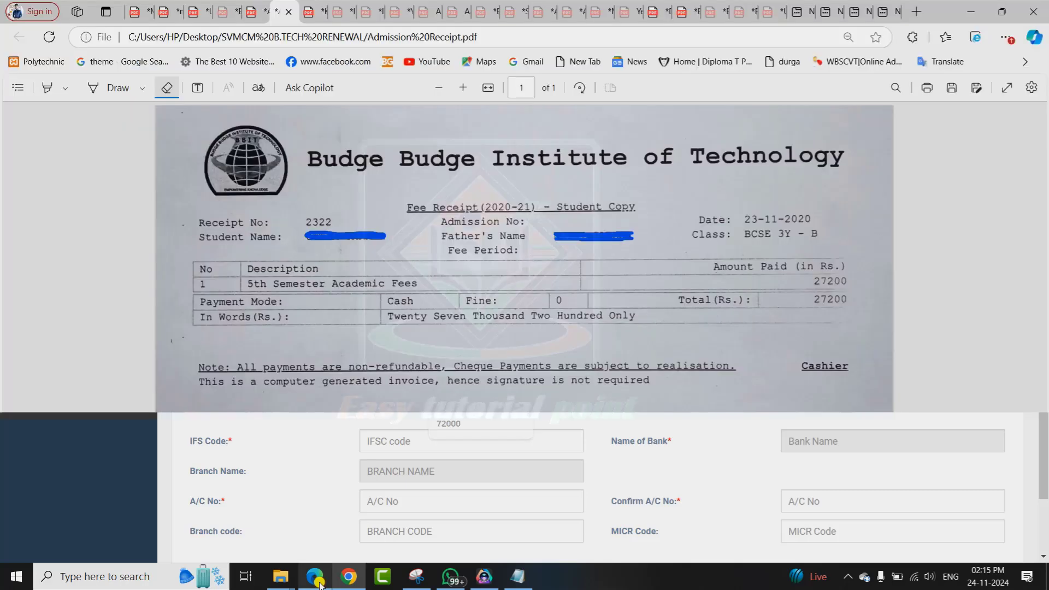
{"action": "left_click", "coordinate": [347, 12]}
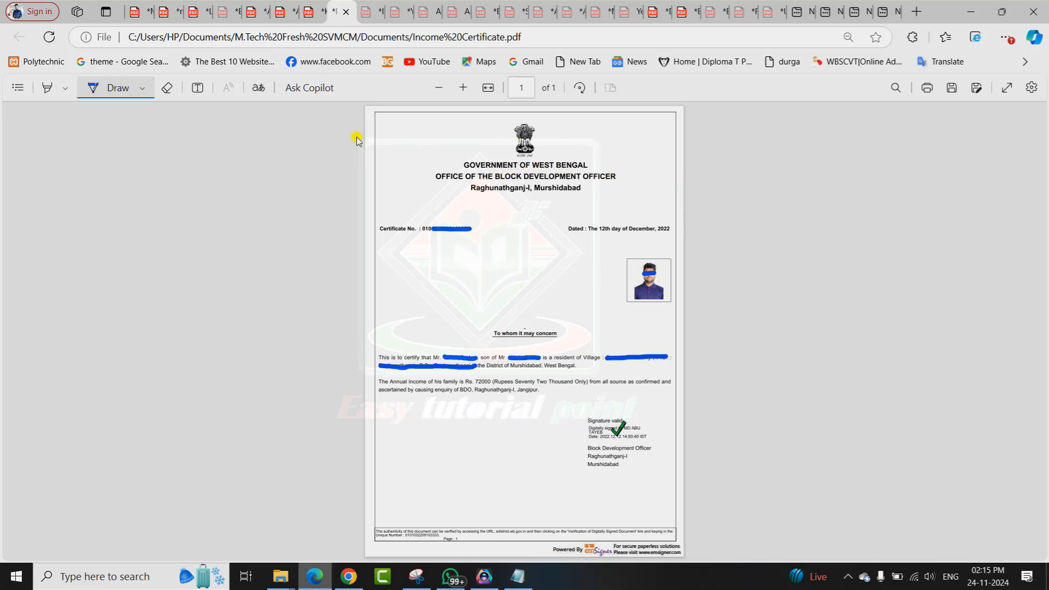
{"action": "left_click", "coordinate": [365, 12]}
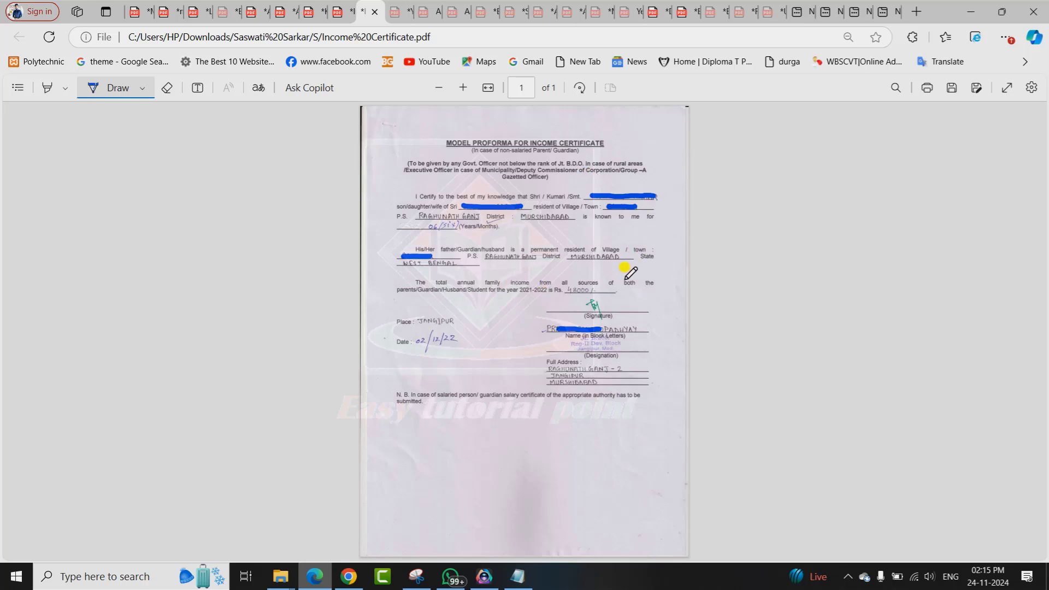
{"action": "left_click", "coordinate": [344, 5]}
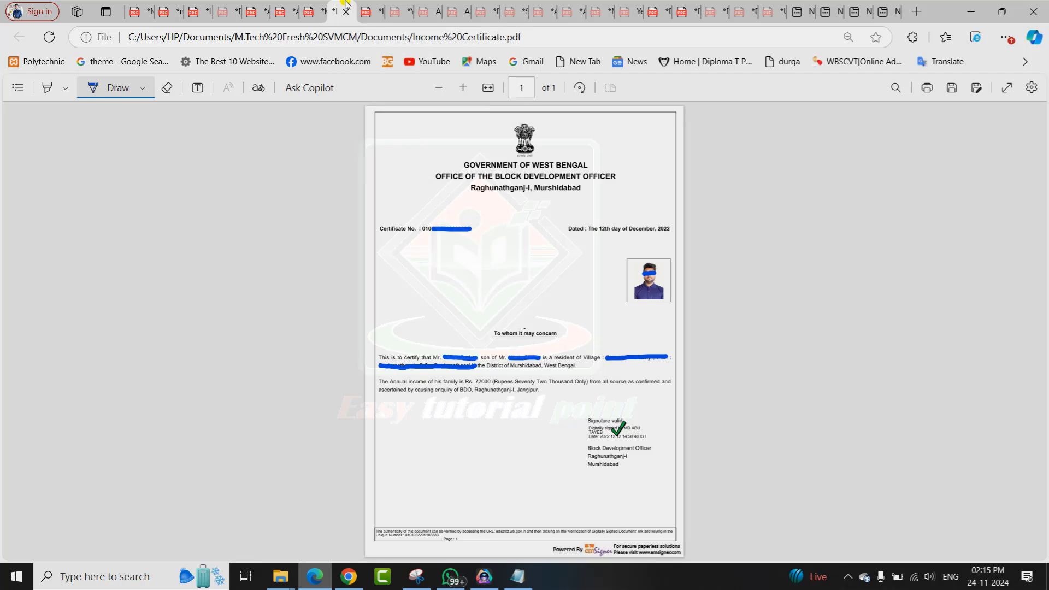
{"action": "left_click", "coordinate": [485, 86]}
{"action": "left_click_drag", "start_coordinate": [1044, 182], "coordinate": [1045, 368]}
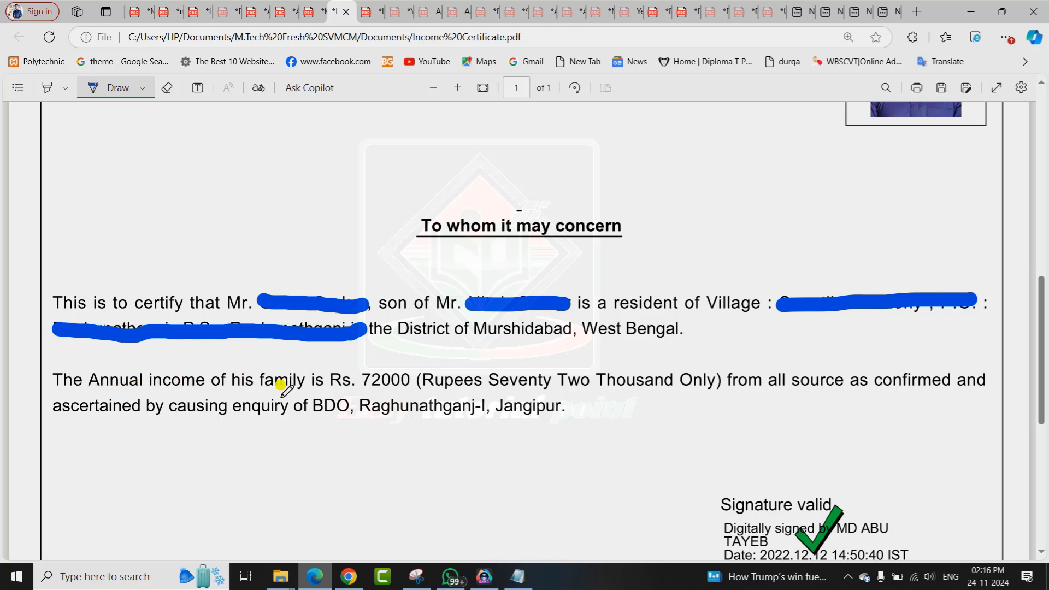
{"action": "key", "text": "alt+Tab"}
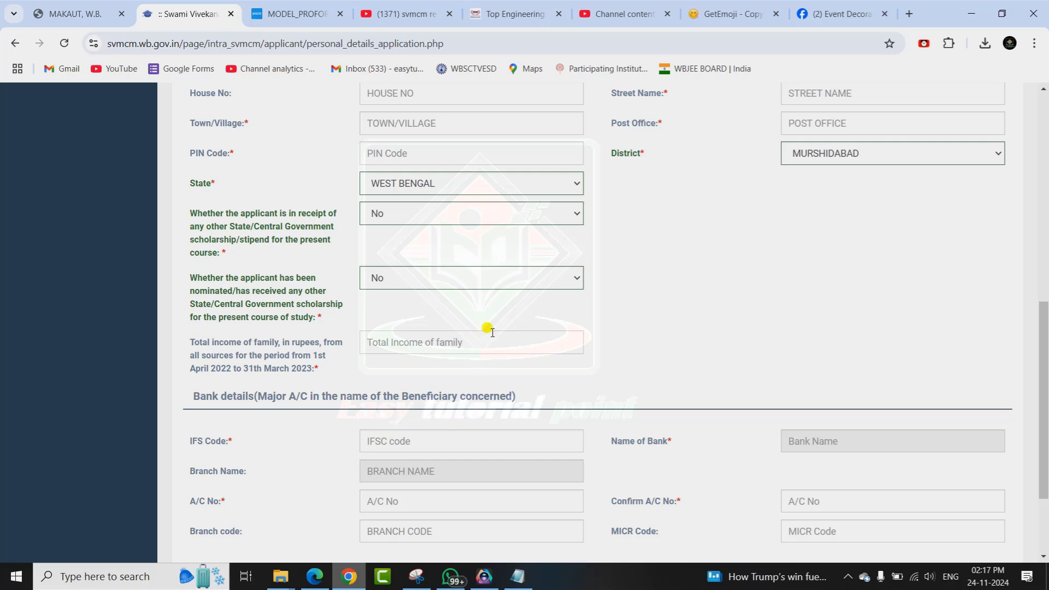
Enter 72000 as the total family income.
{"action": "left_click", "coordinate": [437, 342]}
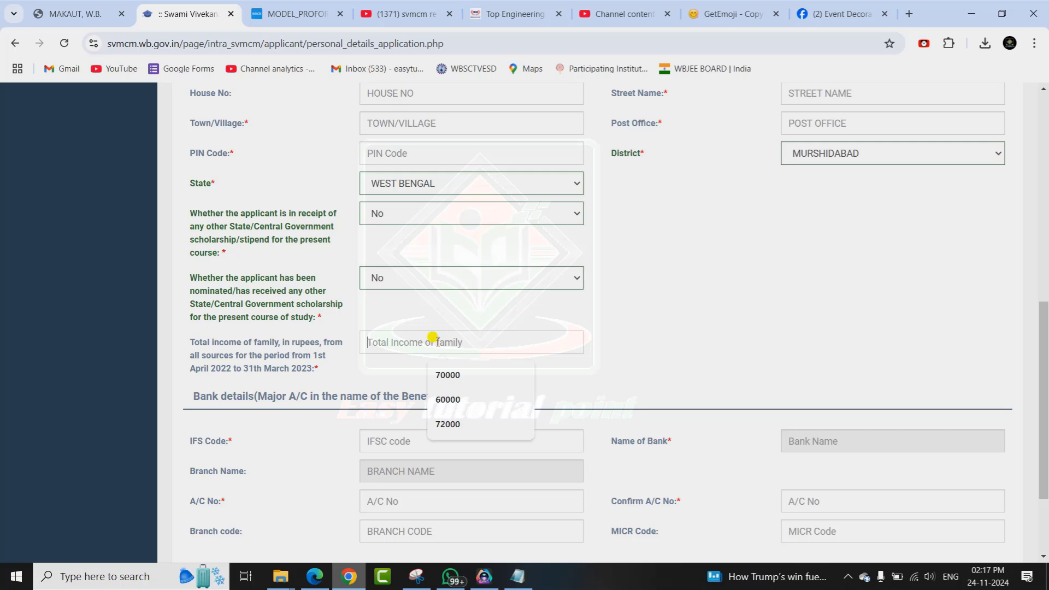
{"action": "type", "text": "72000"}
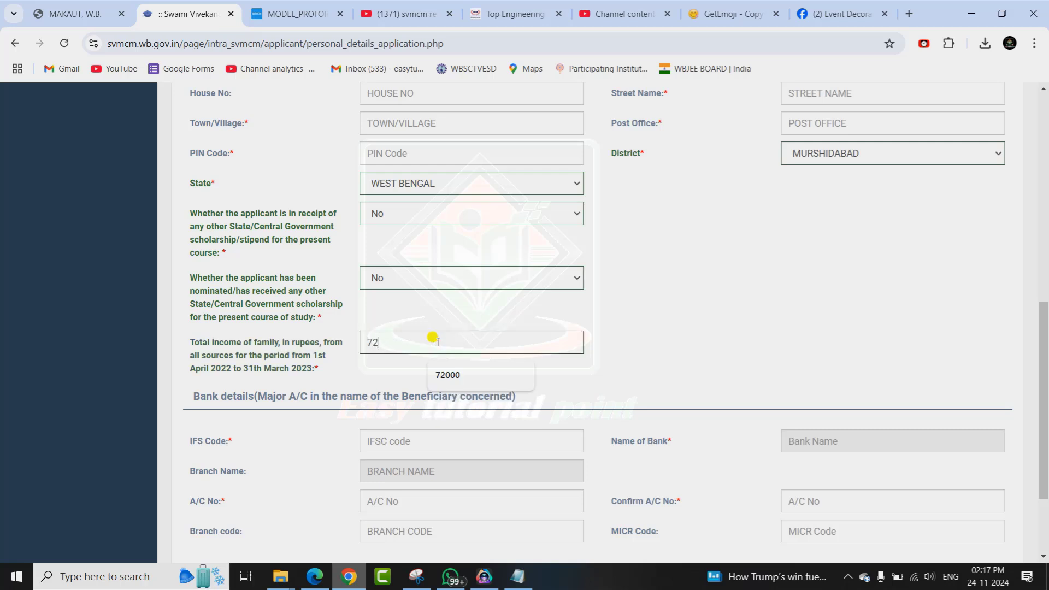
{"action": "left_click", "coordinate": [456, 373]}
{"action": "scroll", "coordinate": [456, 373], "scroll_direction": "down", "scroll_amount": 3}
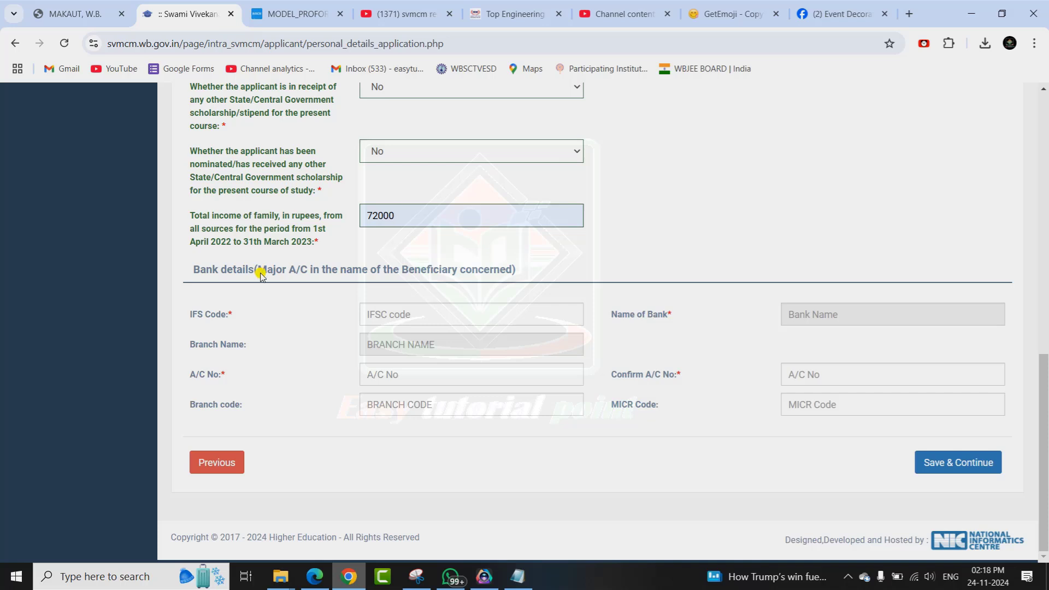
{"action": "left_click_drag", "start_coordinate": [261, 276], "coordinate": [479, 276]}
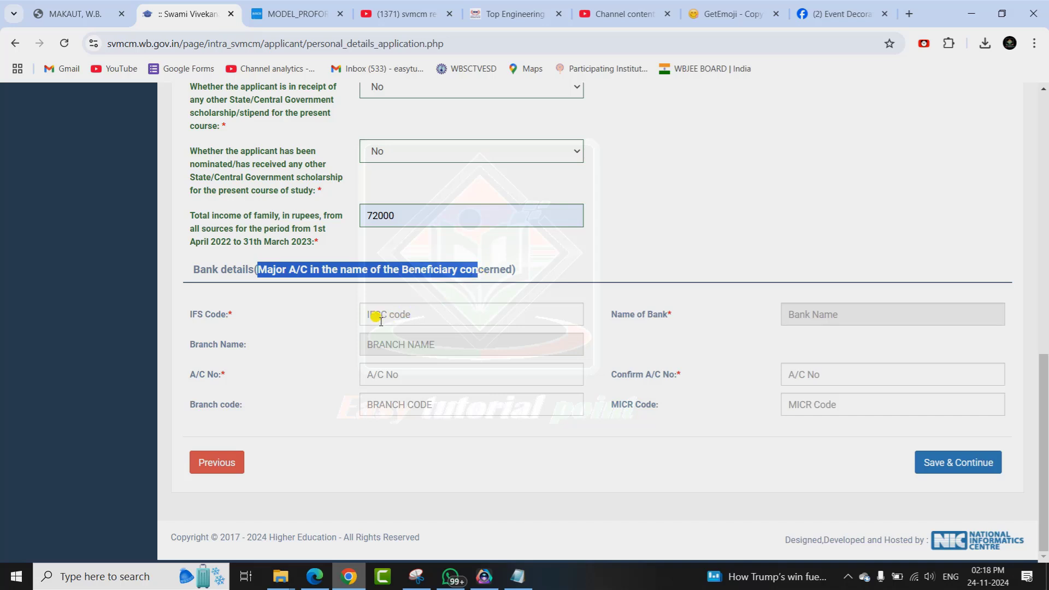
Fill IFSC code IDIB000J039 for Indian Bank, Jangipur branch, then save the details and continue.
{"action": "left_click", "coordinate": [422, 307]}
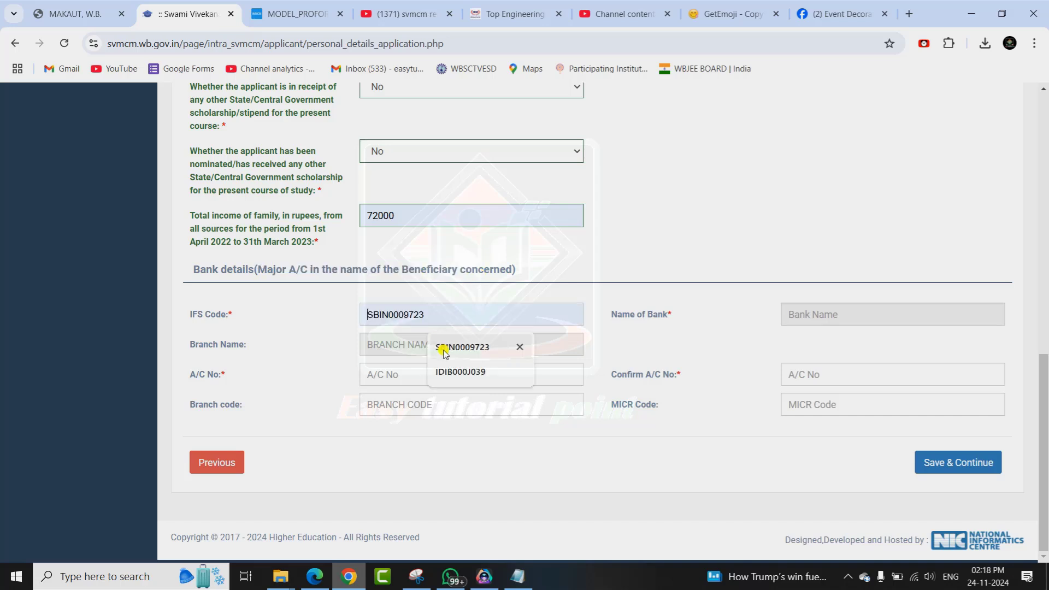
{"action": "left_click", "coordinate": [465, 369]}
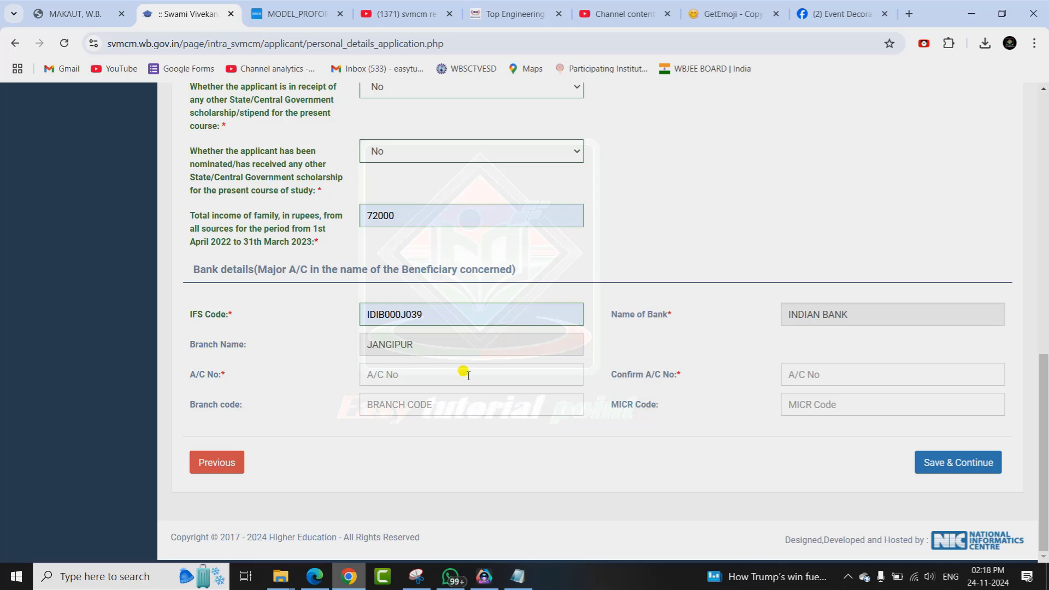
{"action": "left_click", "coordinate": [819, 375]}
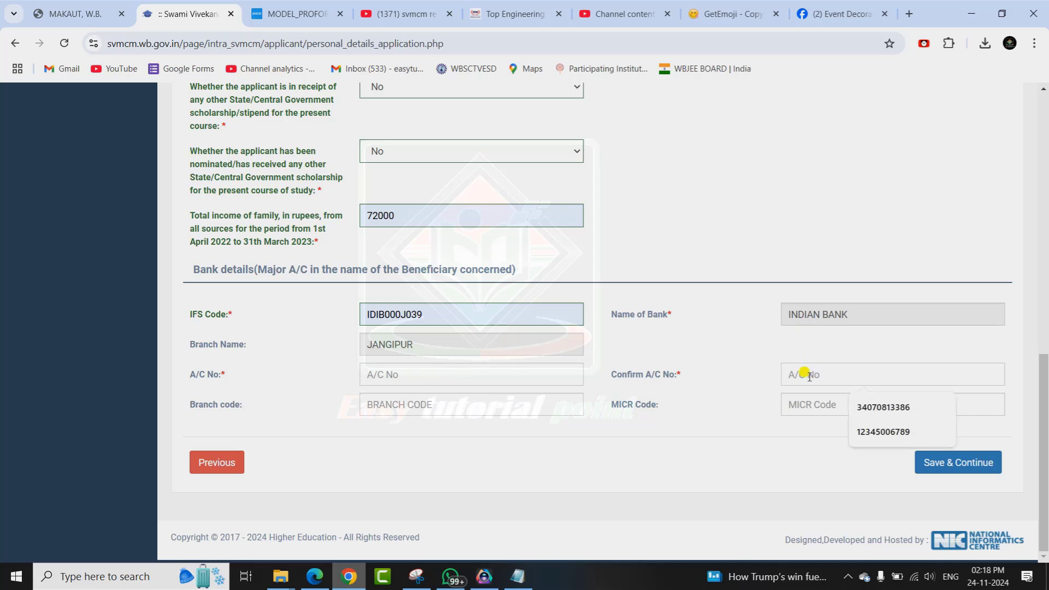
{"action": "left_click", "coordinate": [518, 403]}
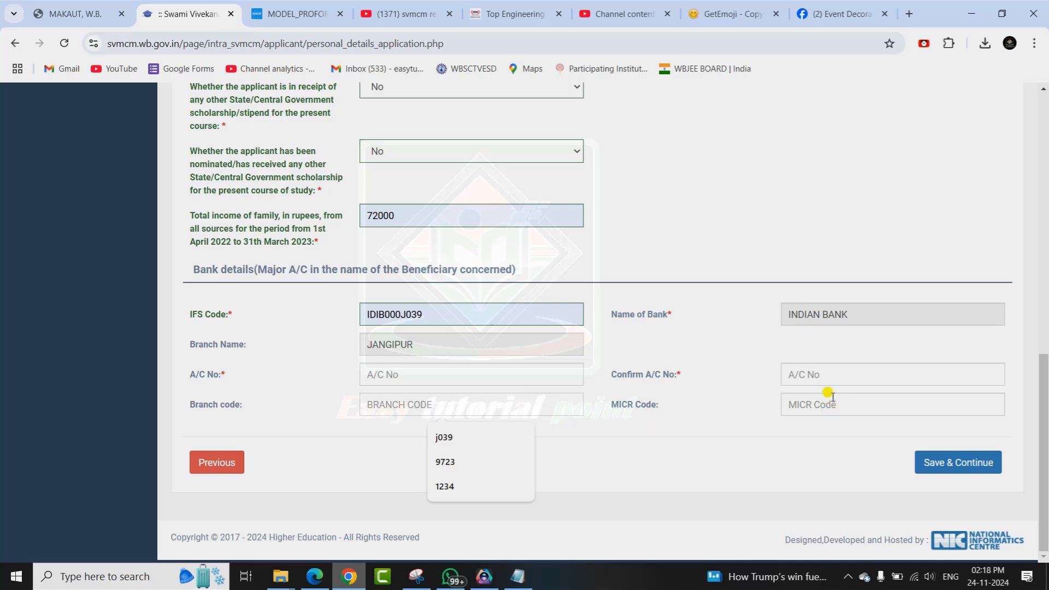
{"action": "left_click", "coordinate": [818, 404]}
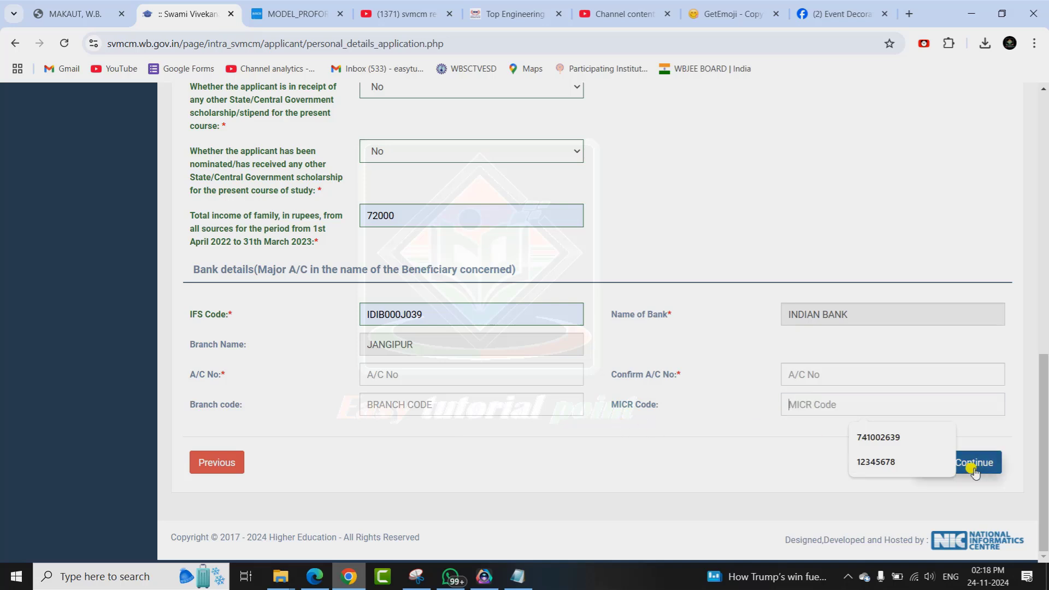
{"action": "left_click", "coordinate": [631, 460]}
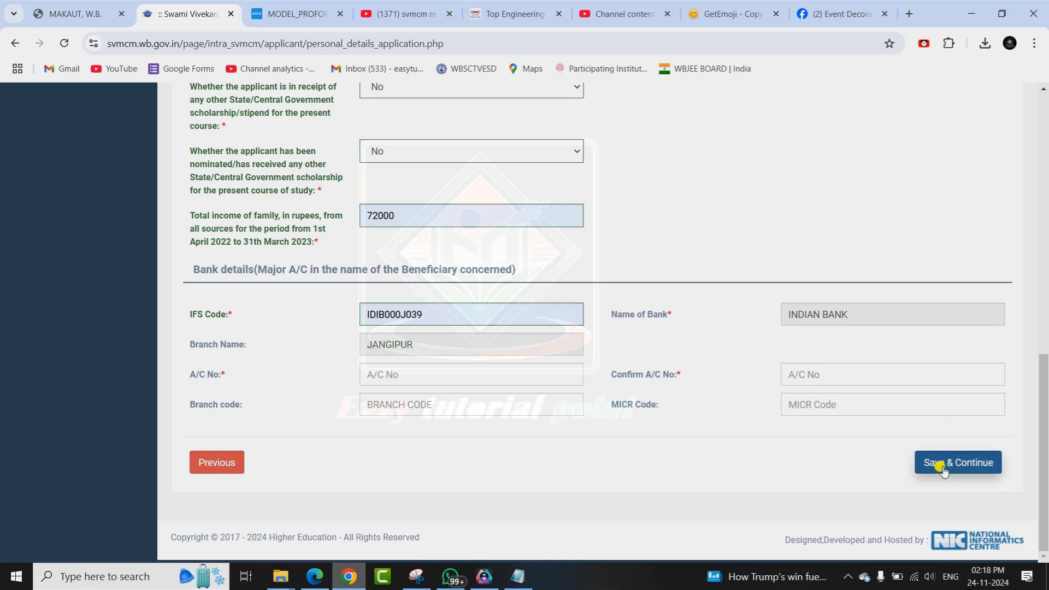
{"action": "left_click_drag", "start_coordinate": [1046, 450], "coordinate": [1045, 346]}
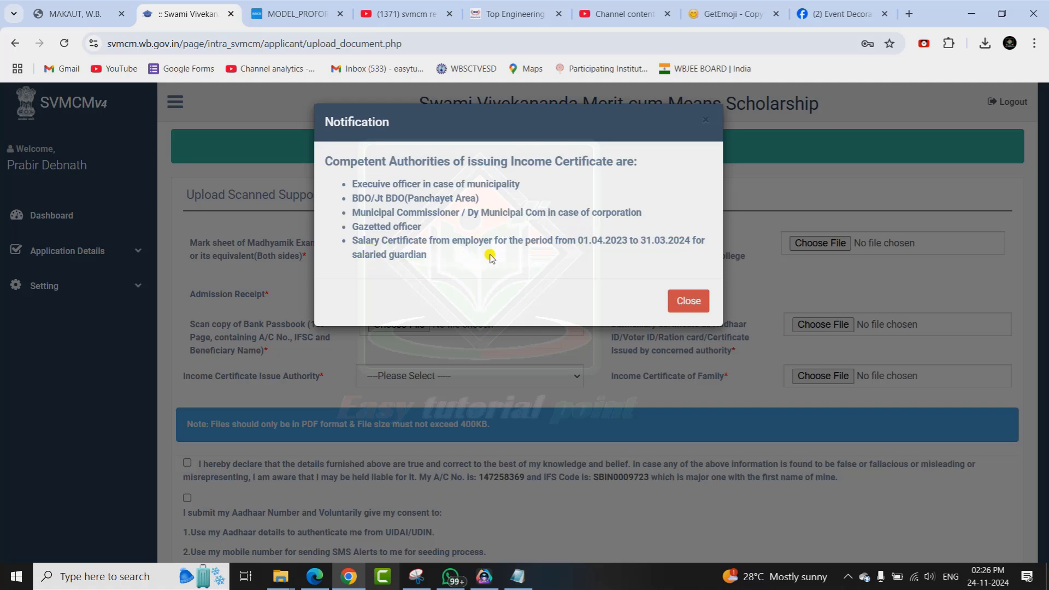
Close the notice listing income certificate issuing authorities on the upload page.
{"action": "left_click", "coordinate": [689, 301]}
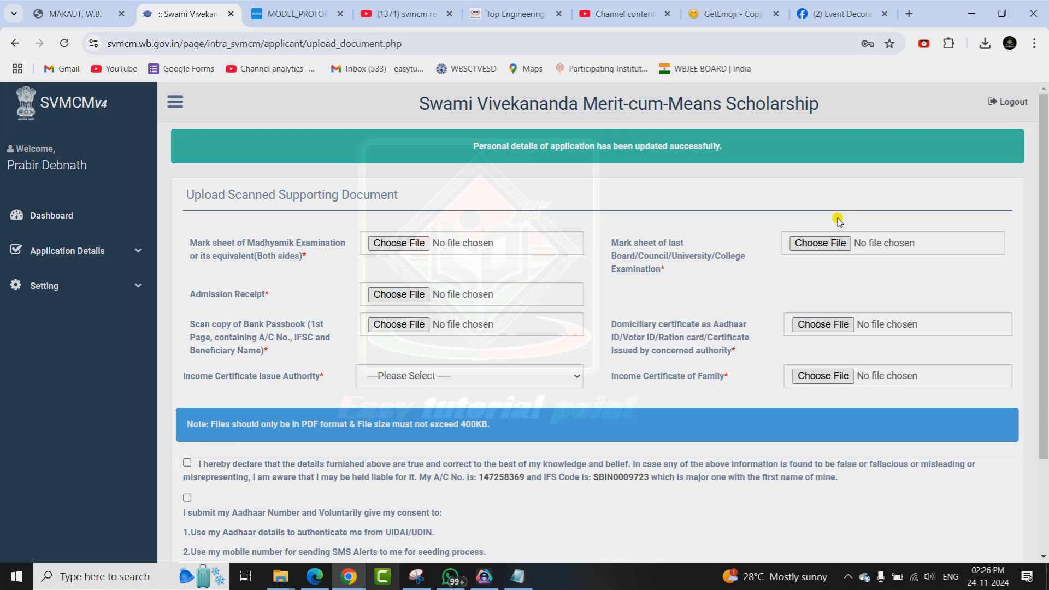
{"action": "scroll", "coordinate": [300, 252], "scroll_direction": "down", "scroll_amount": 1}
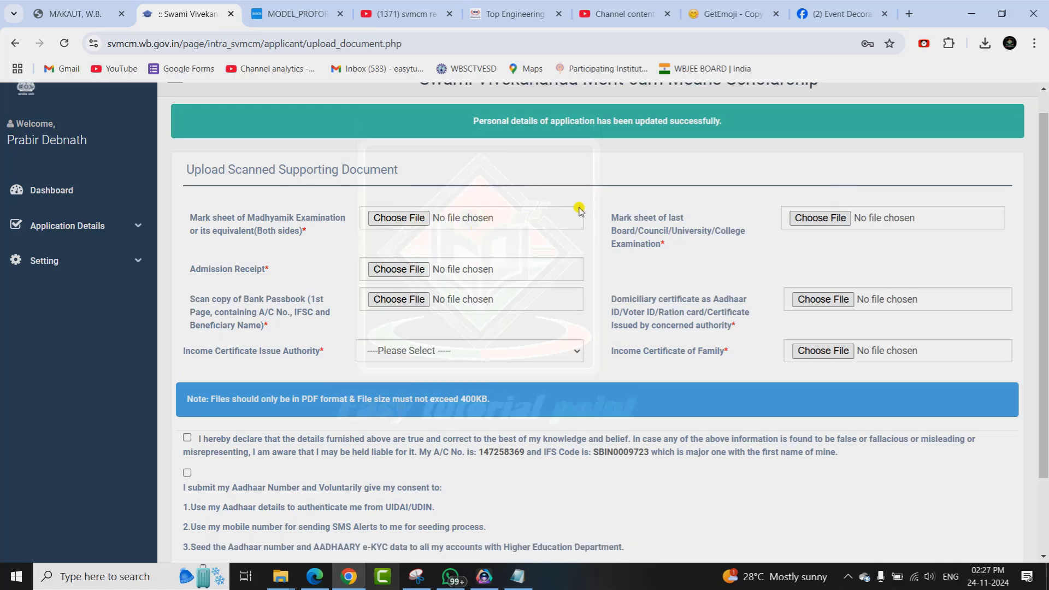
Look over the Madhyamik result and diploma grade report PDFs, then return to the upload page.
{"action": "left_click", "coordinate": [315, 578]}
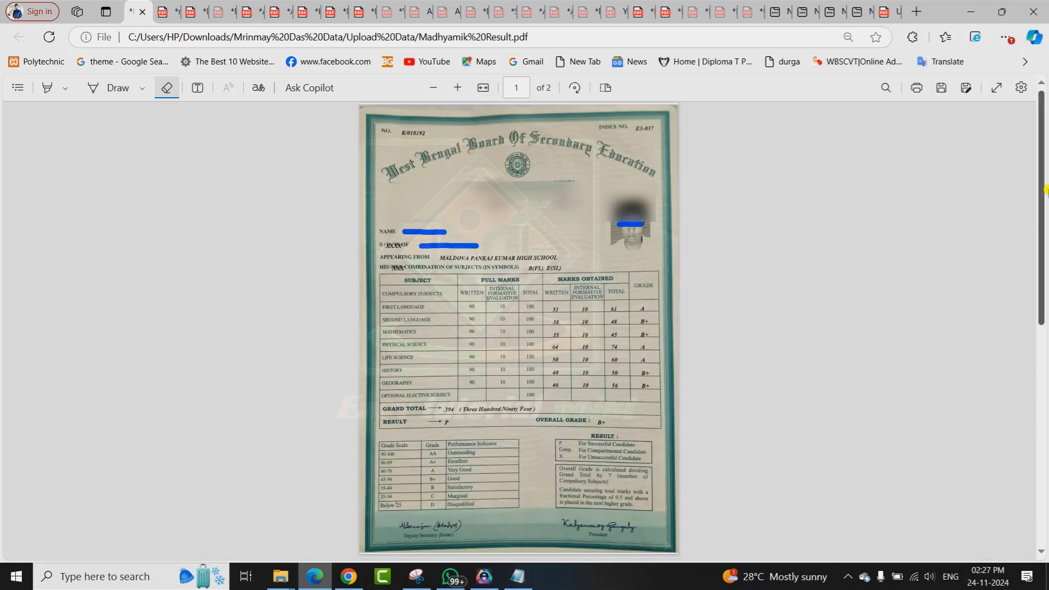
{"action": "left_click_drag", "start_coordinate": [1044, 188], "coordinate": [293, 89]}
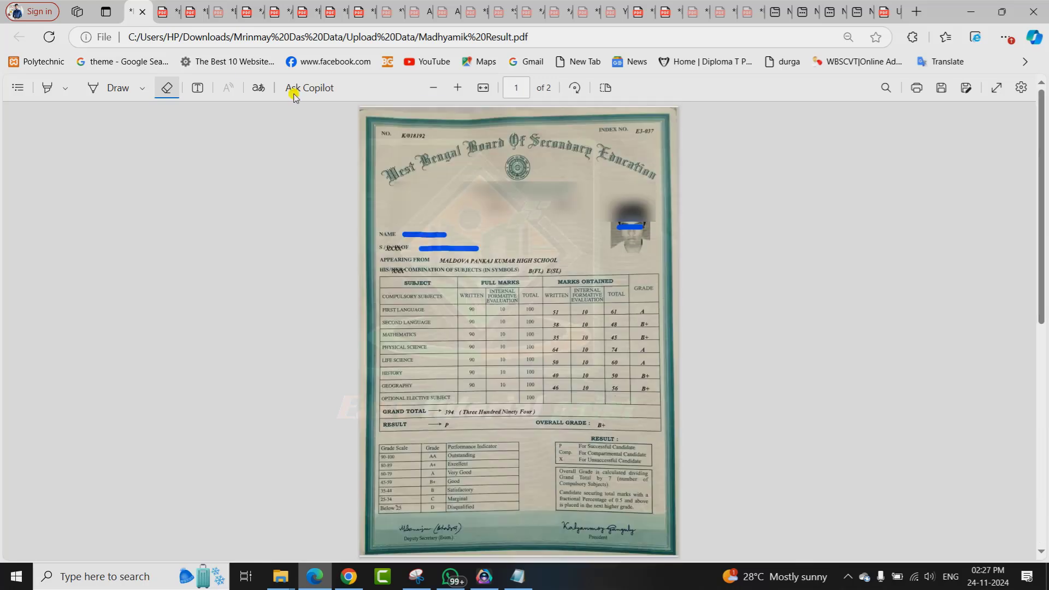
{"action": "left_click", "coordinate": [206, 8]}
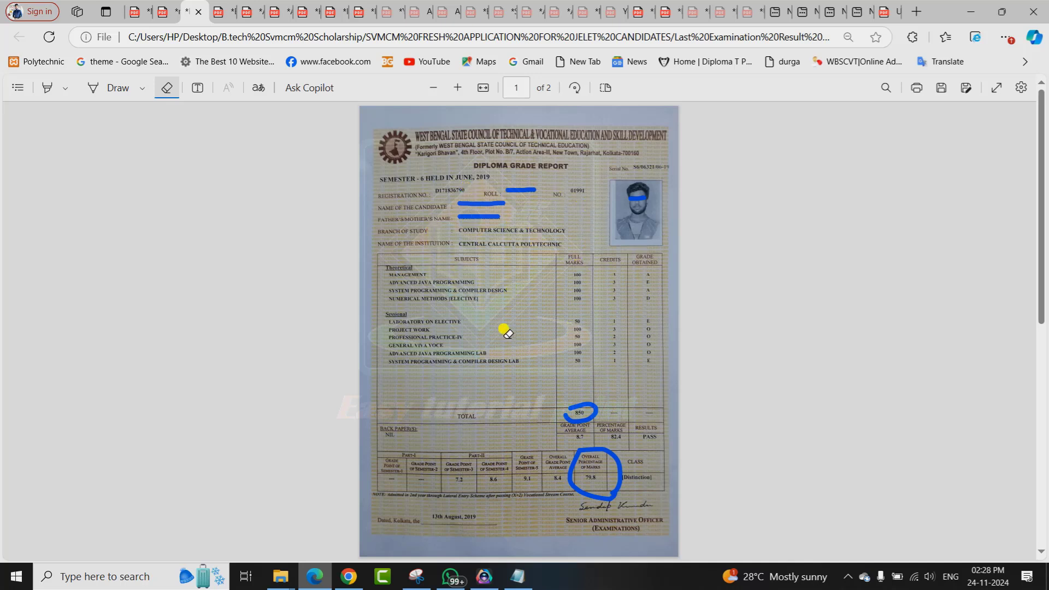
{"action": "scroll", "coordinate": [1046, 310], "scroll_direction": "down", "scroll_amount": 3}
{"action": "scroll", "coordinate": [1046, 310], "scroll_direction": "down", "scroll_amount": 4}
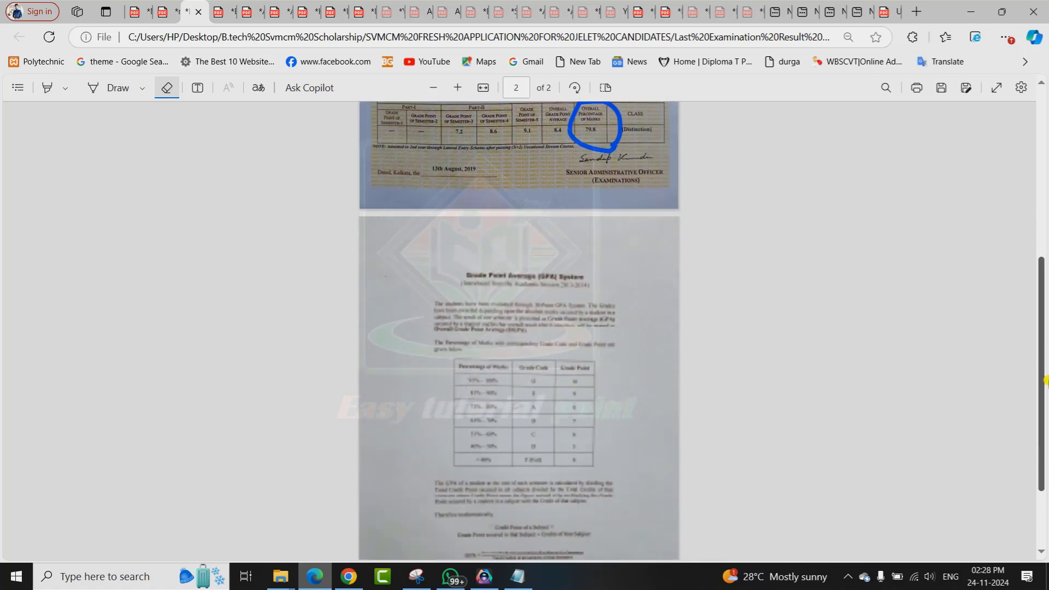
{"action": "scroll", "coordinate": [1045, 273], "scroll_direction": "up", "scroll_amount": 5}
{"action": "scroll", "coordinate": [1046, 266], "scroll_direction": "up", "scroll_amount": 3}
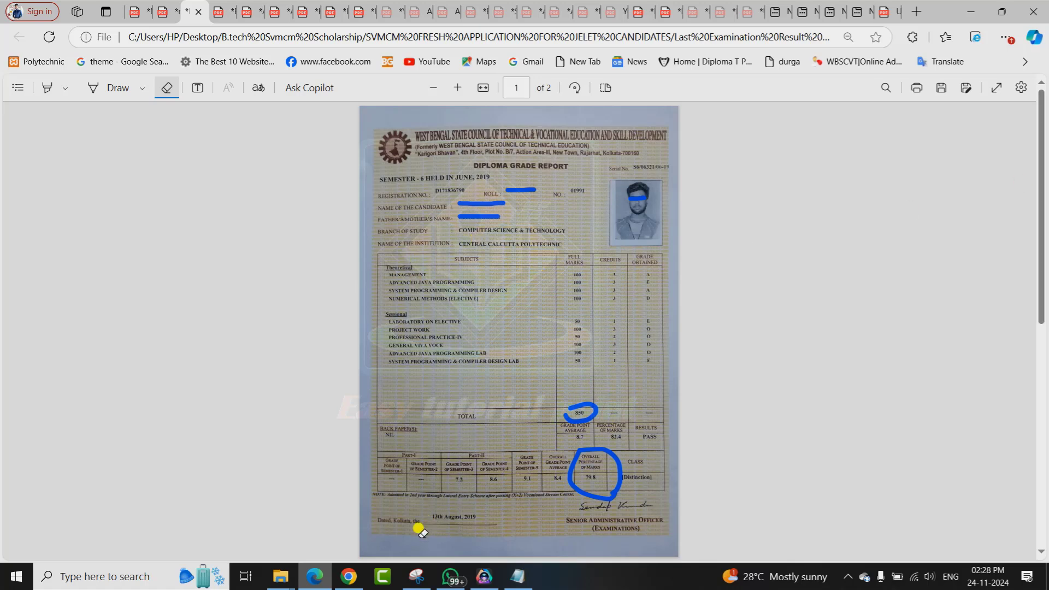
{"action": "left_click", "coordinate": [348, 578]}
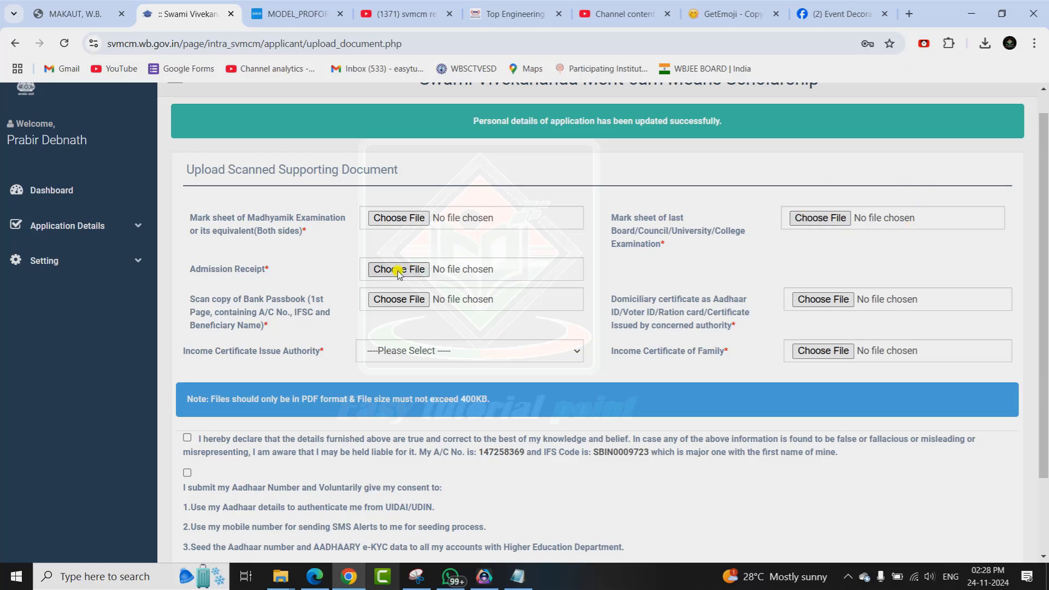
Browse the Admission Receipt, Aadhaar and Income Certificate PDFs, circling the certificate's signature block.
{"action": "left_click", "coordinate": [327, 582]}
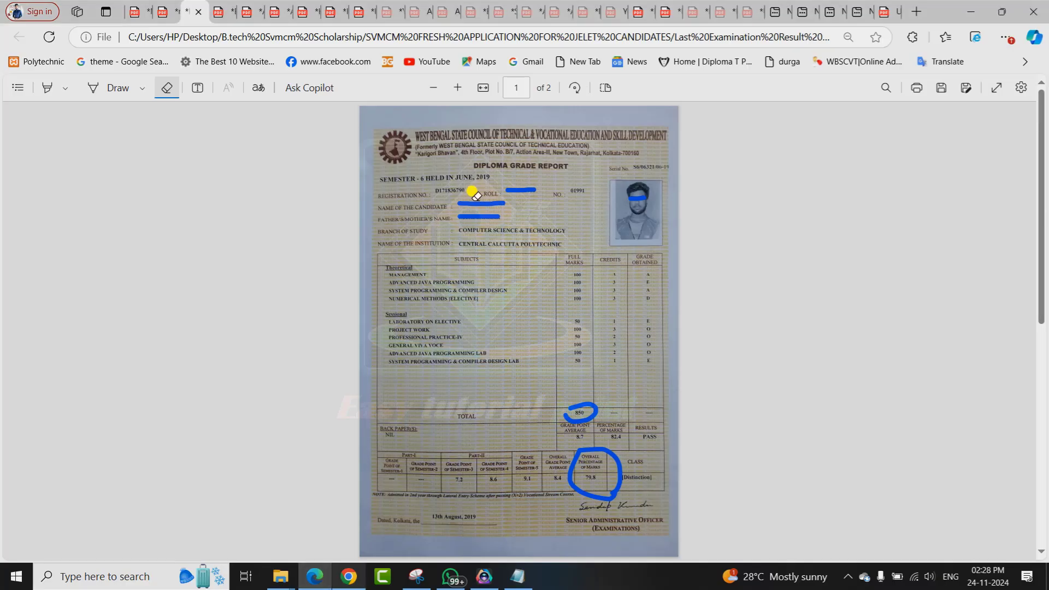
{"action": "left_click", "coordinate": [248, 11]}
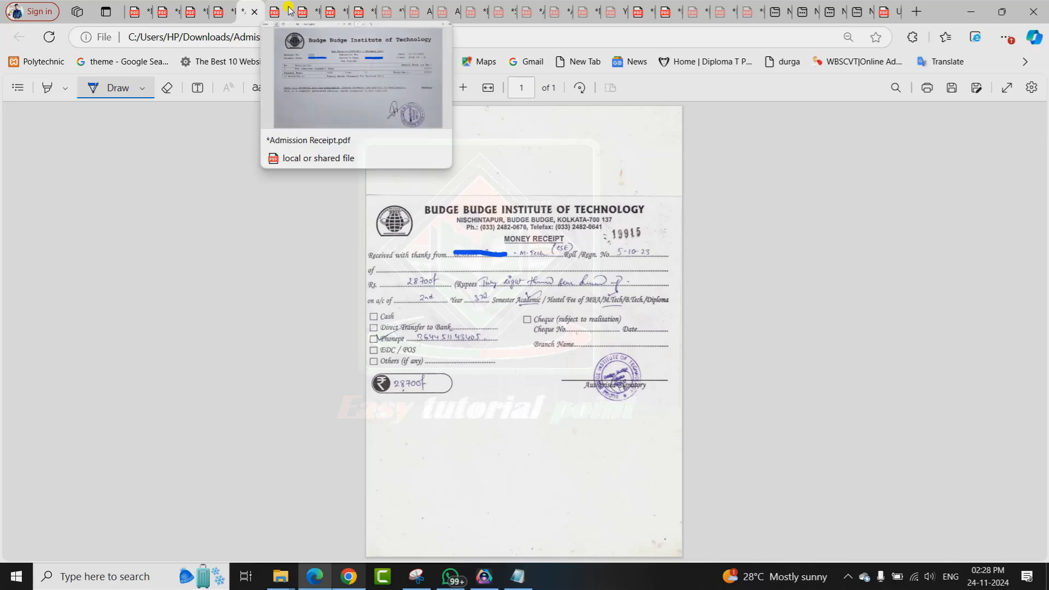
{"action": "key", "text": "alt+Tab"}
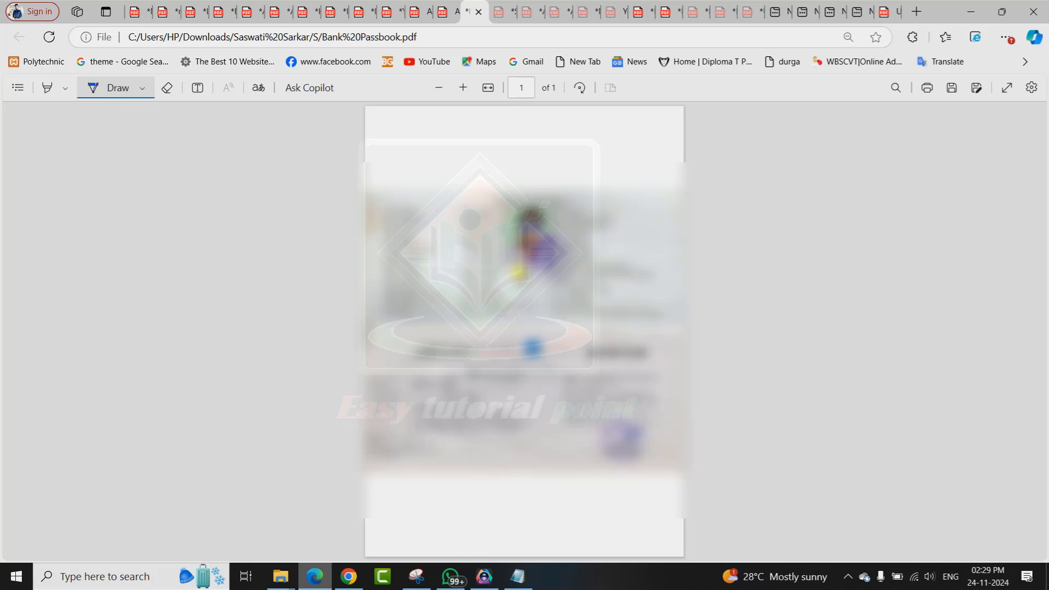
{"action": "left_click", "coordinate": [447, 12]}
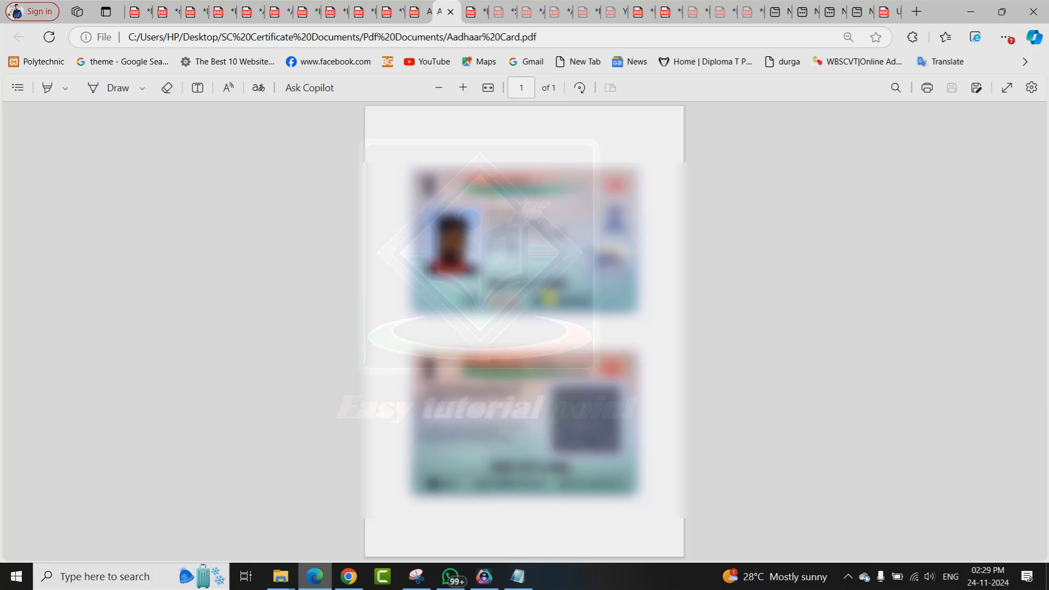
{"action": "left_click", "coordinate": [358, 11]}
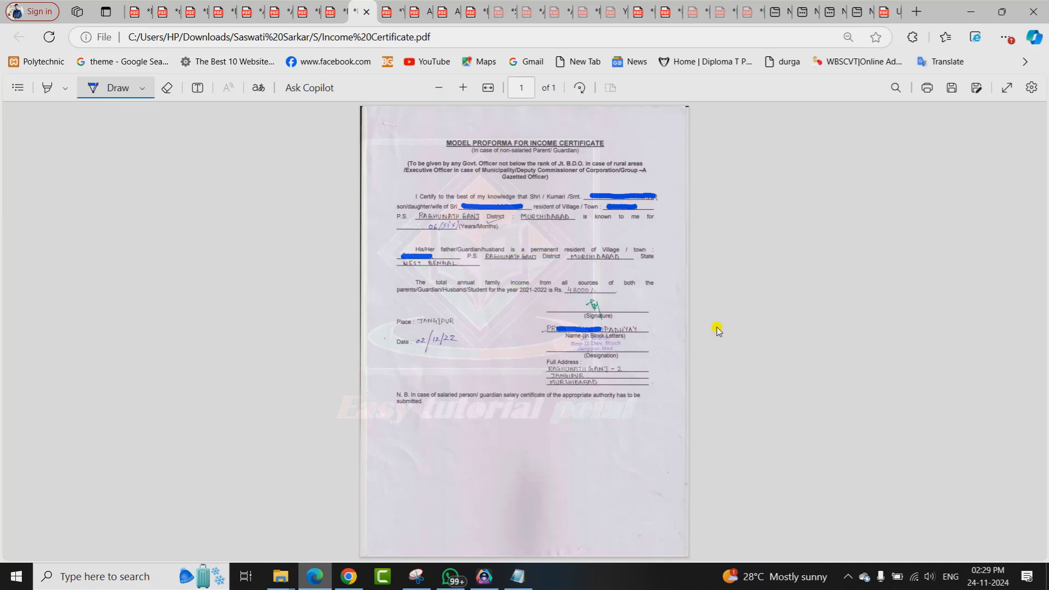
{"action": "left_click", "coordinate": [332, 12]}
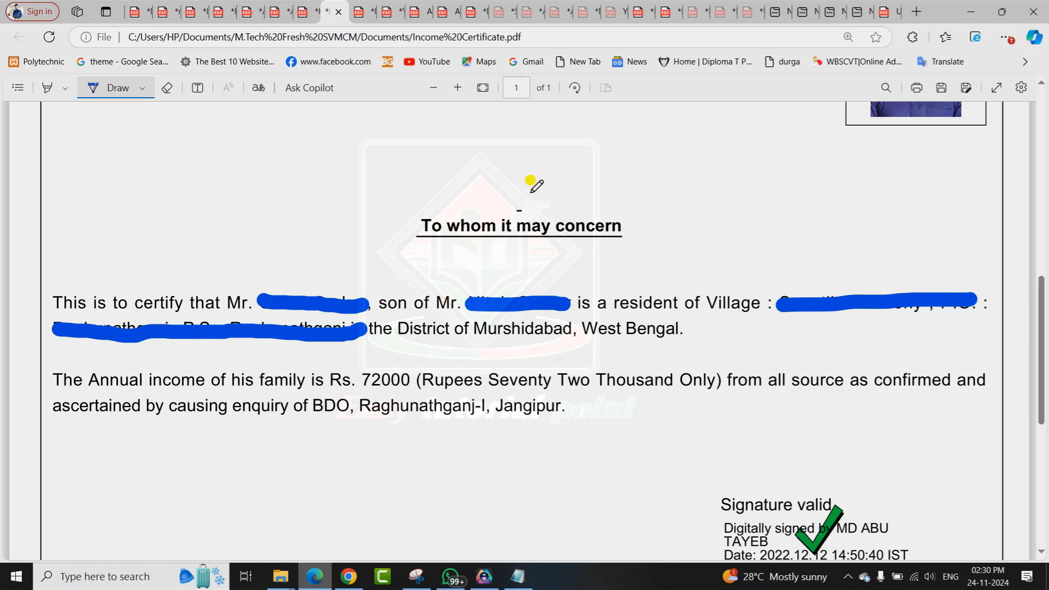
{"action": "left_click", "coordinate": [483, 89]}
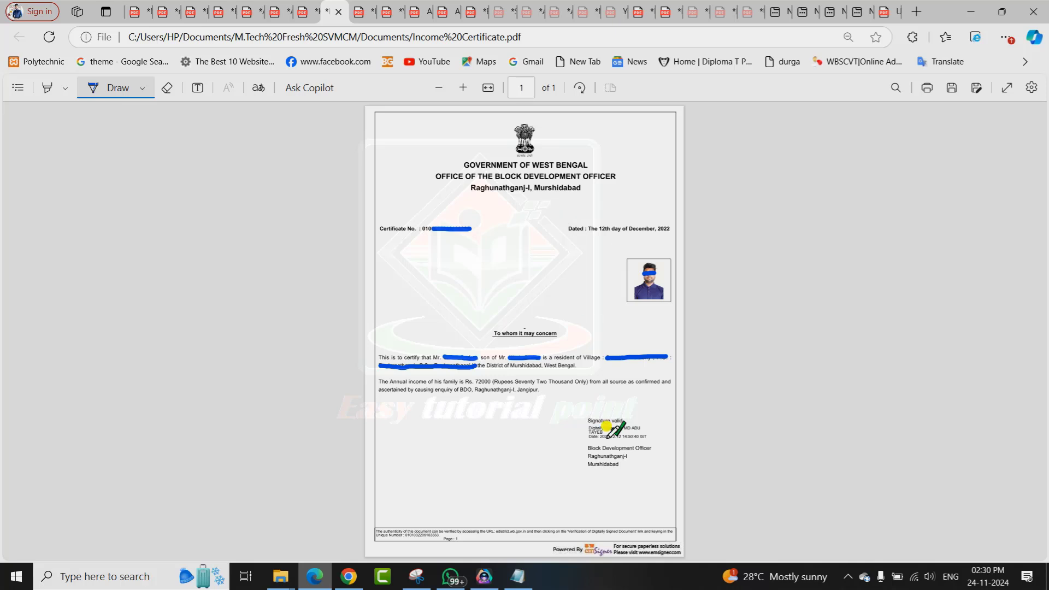
{"action": "mouse_move", "coordinate": [588, 413]}
{"action": "left_mouse_down"}
{"action": "mouse_move", "coordinate": [637, 411]}
{"action": "mouse_move", "coordinate": [676, 453]}
{"action": "mouse_move", "coordinate": [545, 482]}
{"action": "mouse_move", "coordinate": [563, 403]}
{"action": "mouse_move", "coordinate": [594, 395]}
{"action": "left_mouse_up"}
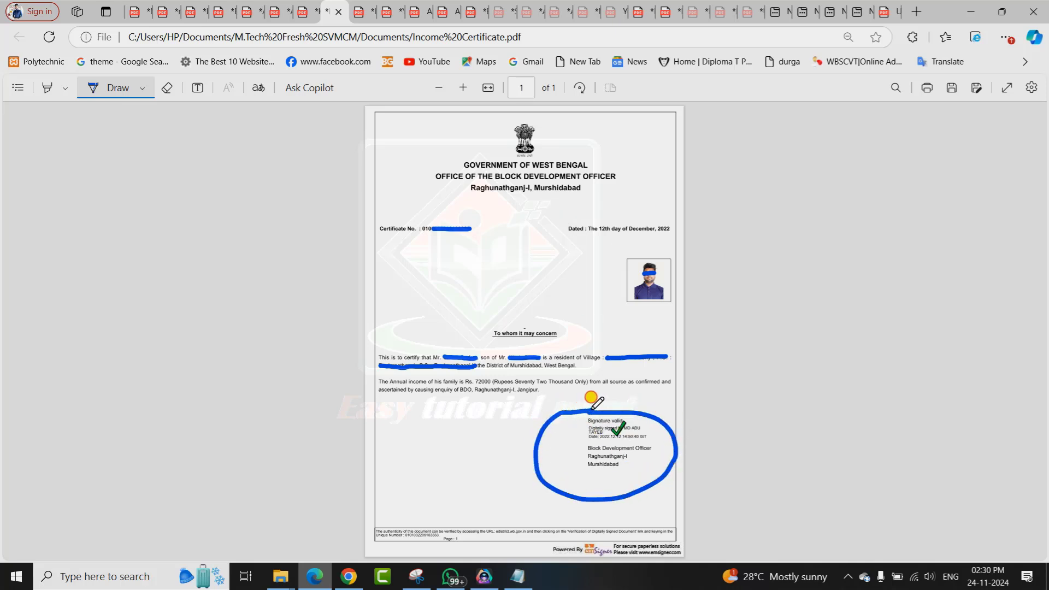
Pick BDO/Jt BDO(Panchayet Area) as the income certificate's issuing authority on the upload page.
{"action": "key", "text": "alt+Tab"}
{"action": "left_click", "coordinate": [501, 357]}
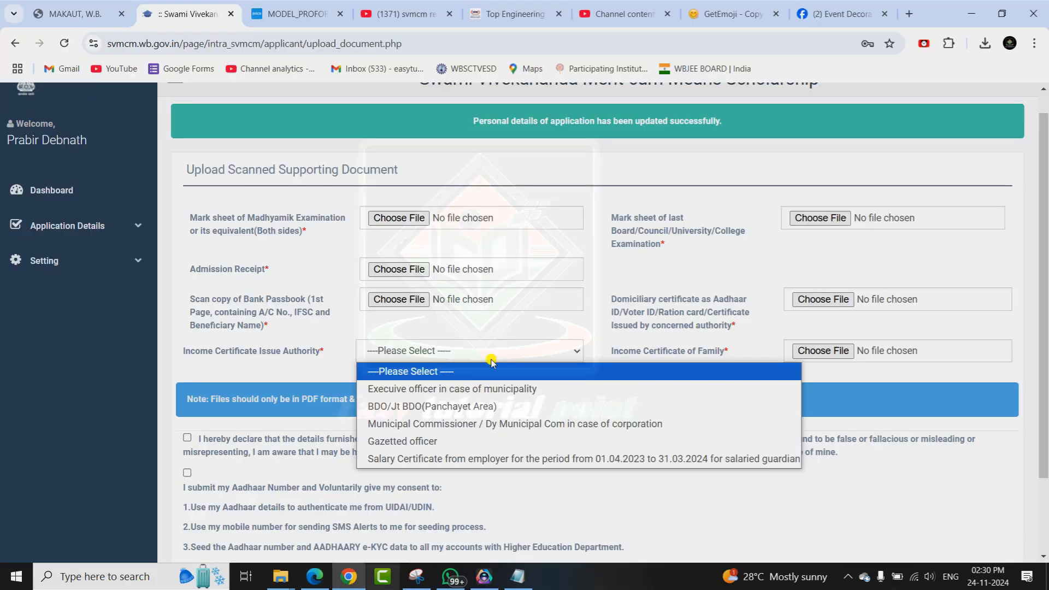
{"action": "left_click", "coordinate": [435, 407]}
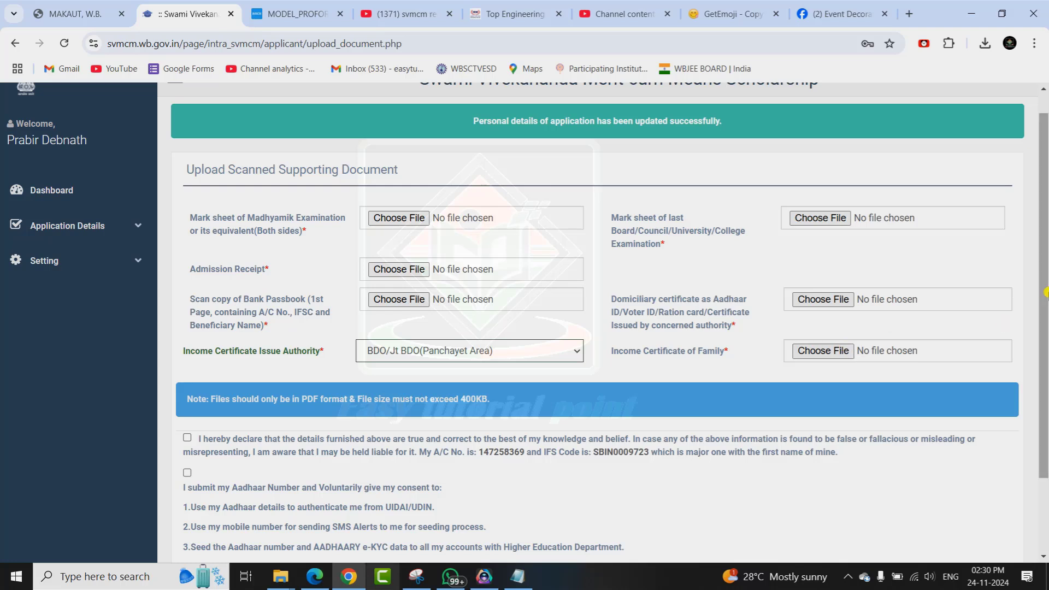
{"action": "scroll", "coordinate": [245, 316], "scroll_direction": "down", "scroll_amount": 1}
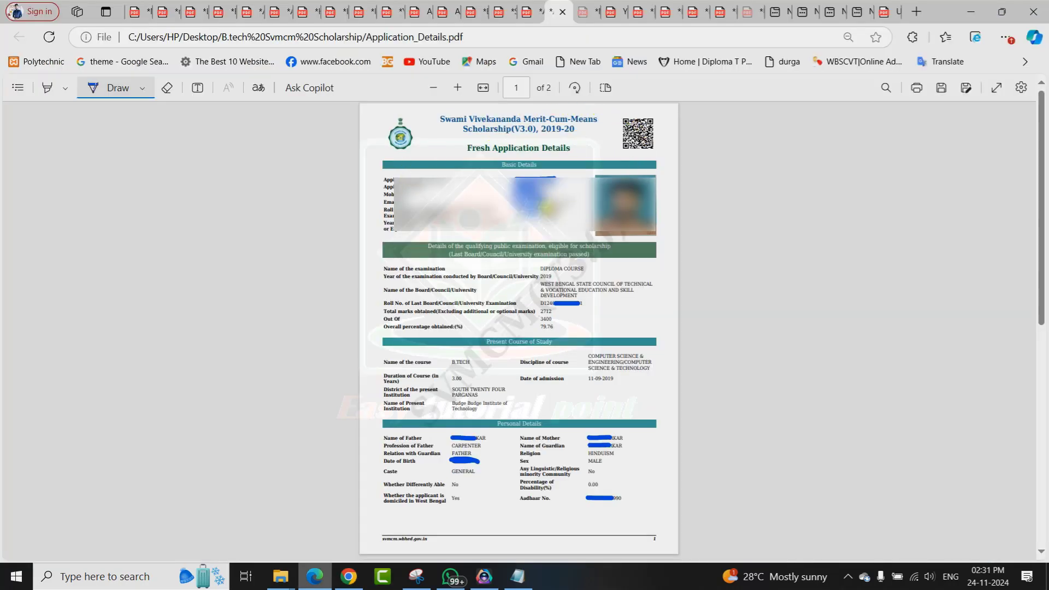
Scroll Application_Details.pdf at full width and circle both 'No' other-scholarship answers on page 2.
{"action": "left_click", "coordinate": [483, 92]}
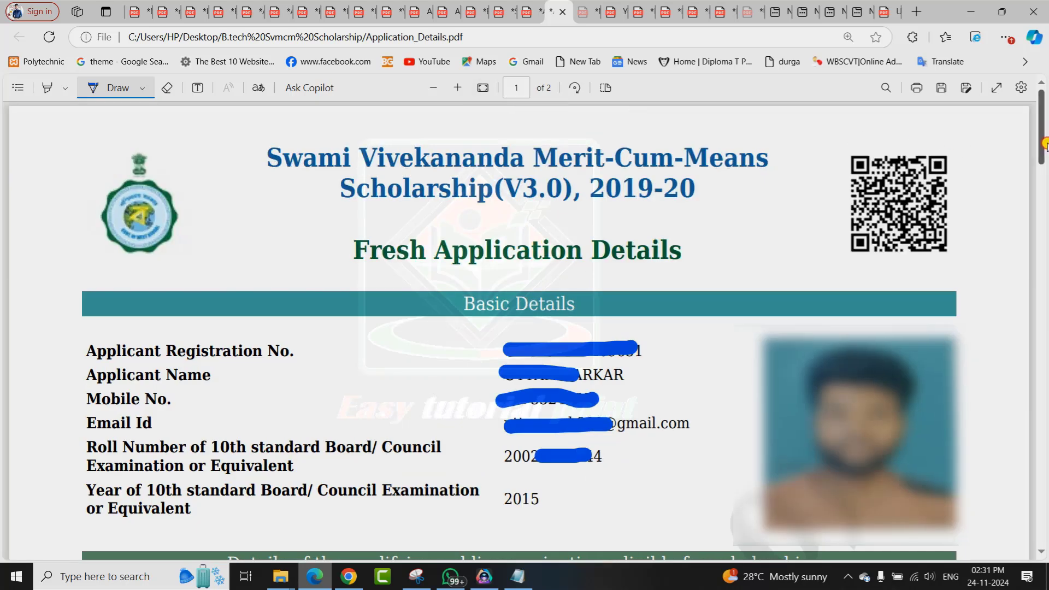
{"action": "left_click_drag", "start_coordinate": [1045, 145], "coordinate": [1045, 216]}
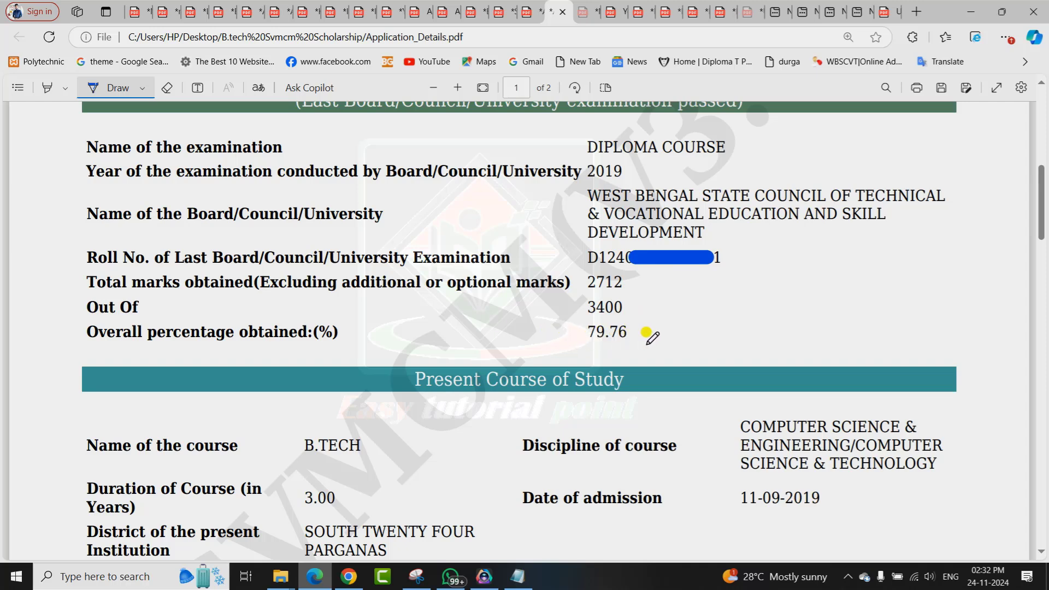
{"action": "left_click_drag", "start_coordinate": [1043, 197], "coordinate": [1030, 235]}
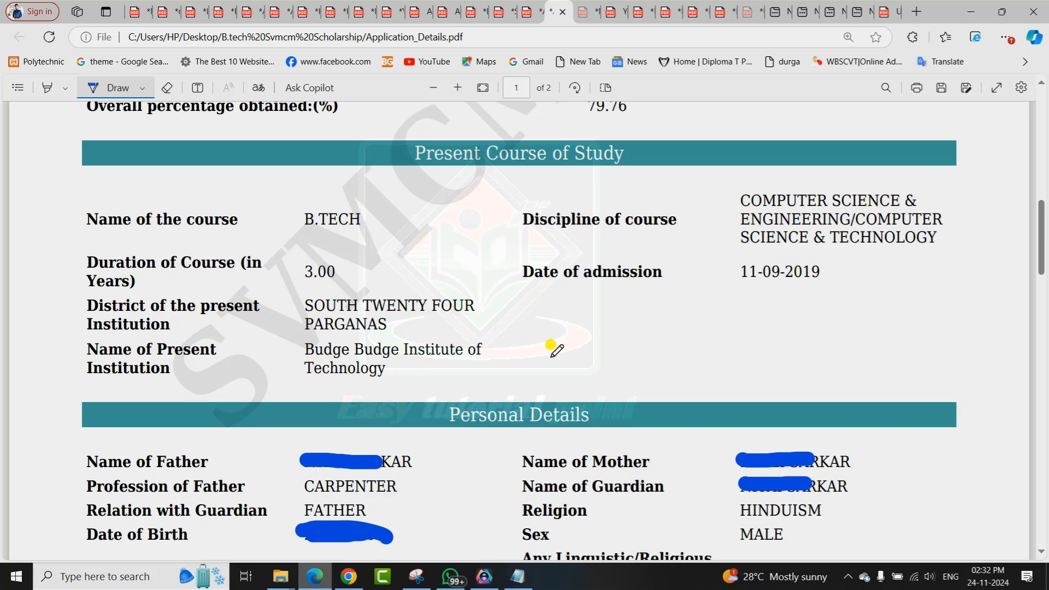
{"action": "scroll", "coordinate": [1045, 234], "scroll_direction": "down", "scroll_amount": 2}
{"action": "left_click_drag", "start_coordinate": [1045, 233], "coordinate": [1045, 266]}
{"action": "scroll", "coordinate": [1044, 266], "scroll_direction": "down", "scroll_amount": 1}
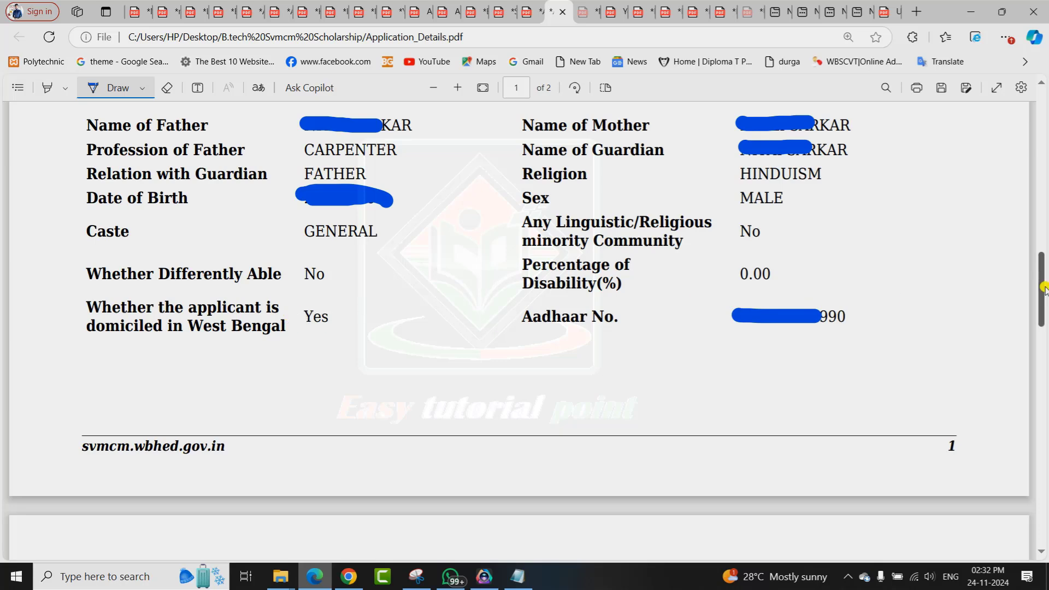
{"action": "scroll", "coordinate": [797, 294], "scroll_direction": "down", "scroll_amount": 10}
{"action": "mouse_move", "coordinate": [761, 191]}
{"action": "left_mouse_down"}
{"action": "mouse_move", "coordinate": [843, 189]}
{"action": "mouse_move", "coordinate": [736, 188]}
{"action": "left_mouse_up"}
{"action": "mouse_move", "coordinate": [779, 260]}
{"action": "left_mouse_down"}
{"action": "mouse_move", "coordinate": [846, 252]}
{"action": "mouse_move", "coordinate": [760, 295]}
{"action": "left_mouse_up"}
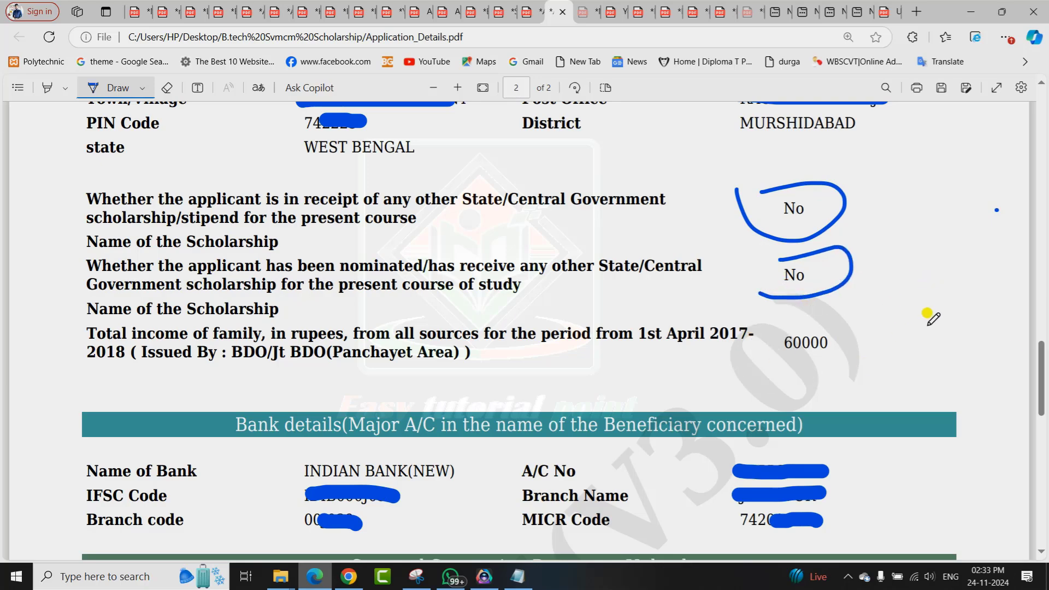
Draw ticks beside the Madhyamik, last-exam mark sheet, Income Certificate and Bank Passbook entries.
{"action": "left_click_drag", "start_coordinate": [1043, 376], "coordinate": [1045, 425]}
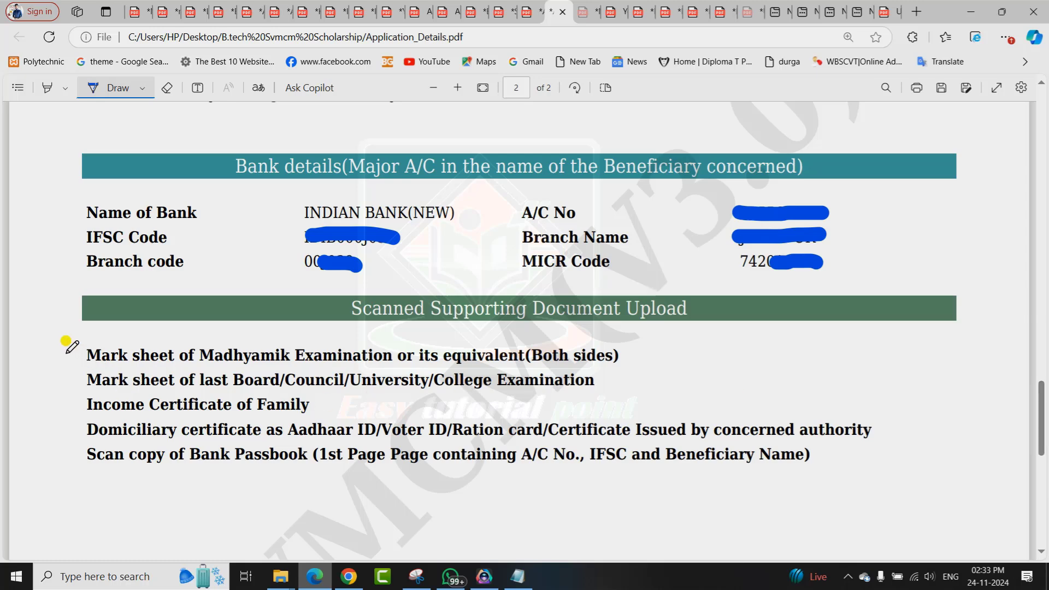
{"action": "mouse_move", "coordinate": [66, 354]}
{"action": "left_mouse_down"}
{"action": "mouse_move", "coordinate": [79, 367]}
{"action": "mouse_move", "coordinate": [153, 328]}
{"action": "left_mouse_up"}
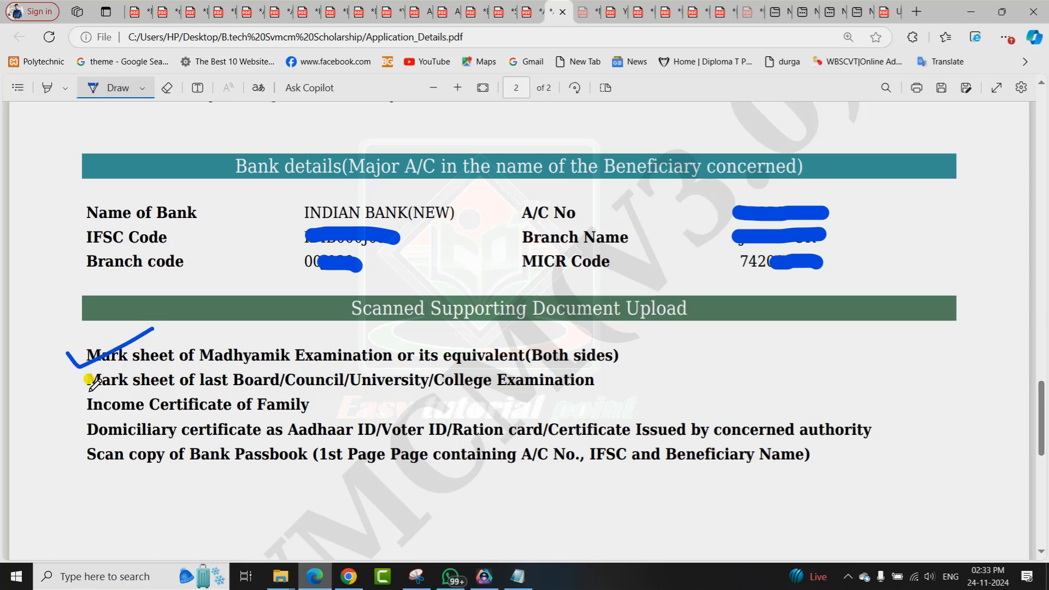
{"action": "left_click_drag", "start_coordinate": [72, 385], "coordinate": [143, 356]}
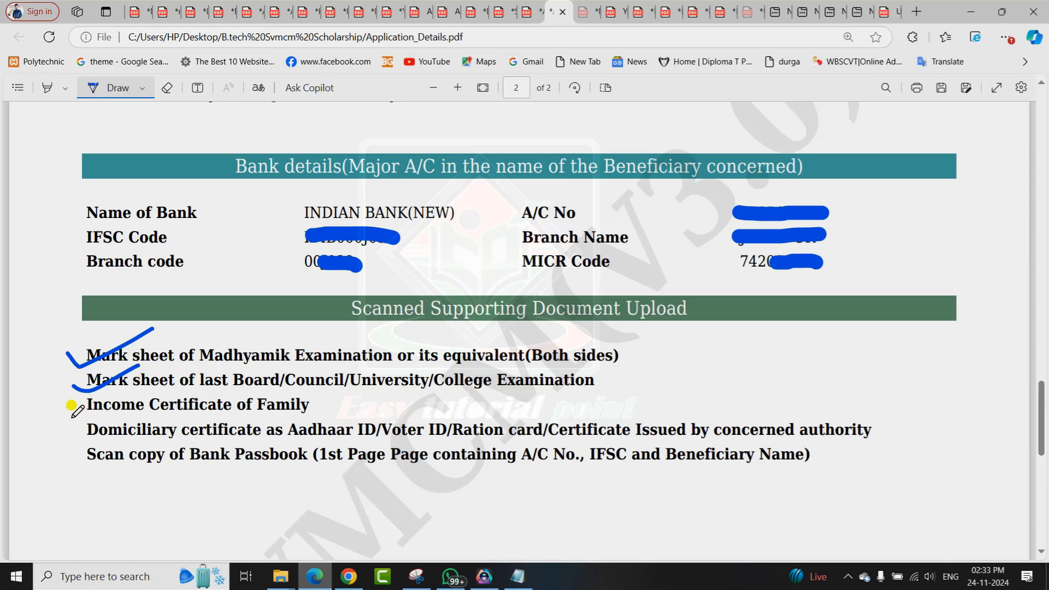
{"action": "left_click_drag", "start_coordinate": [71, 417], "coordinate": [135, 389]}
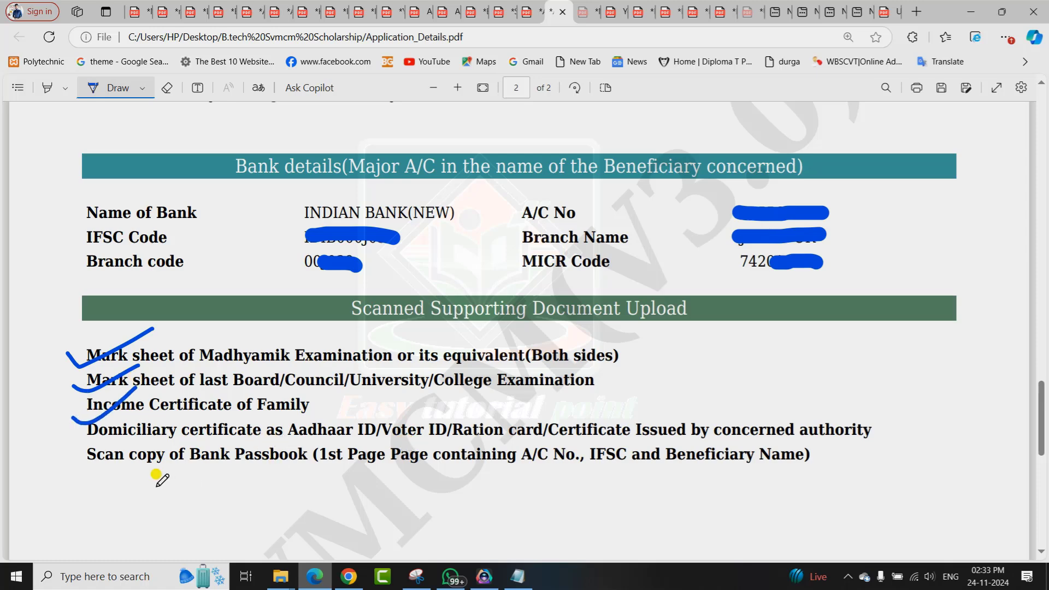
{"action": "left_click_drag", "start_coordinate": [69, 455], "coordinate": [140, 437]}
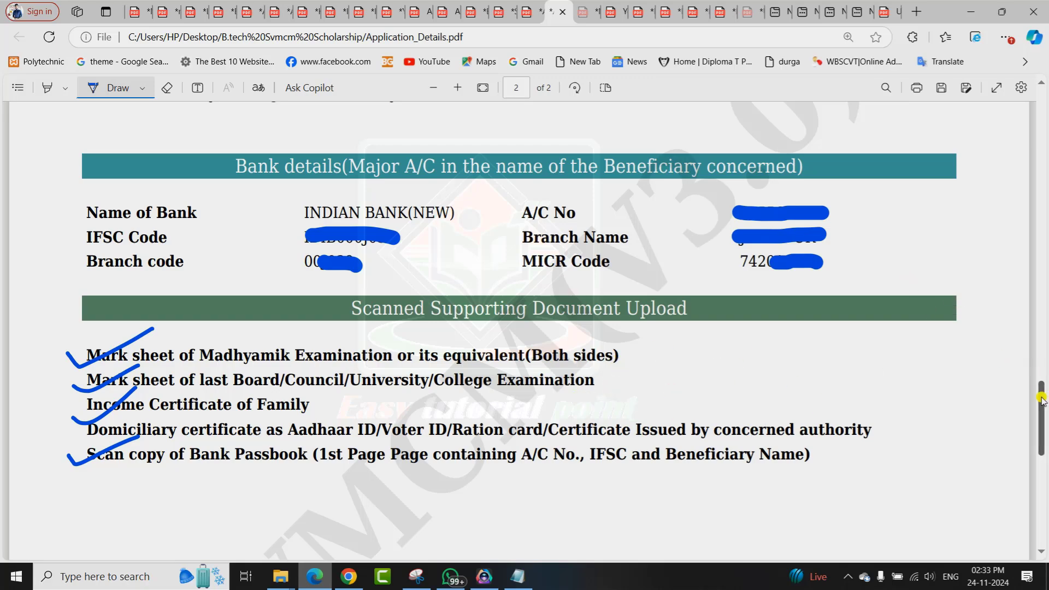
{"action": "left_click_drag", "start_coordinate": [1042, 393], "coordinate": [1045, 101]}
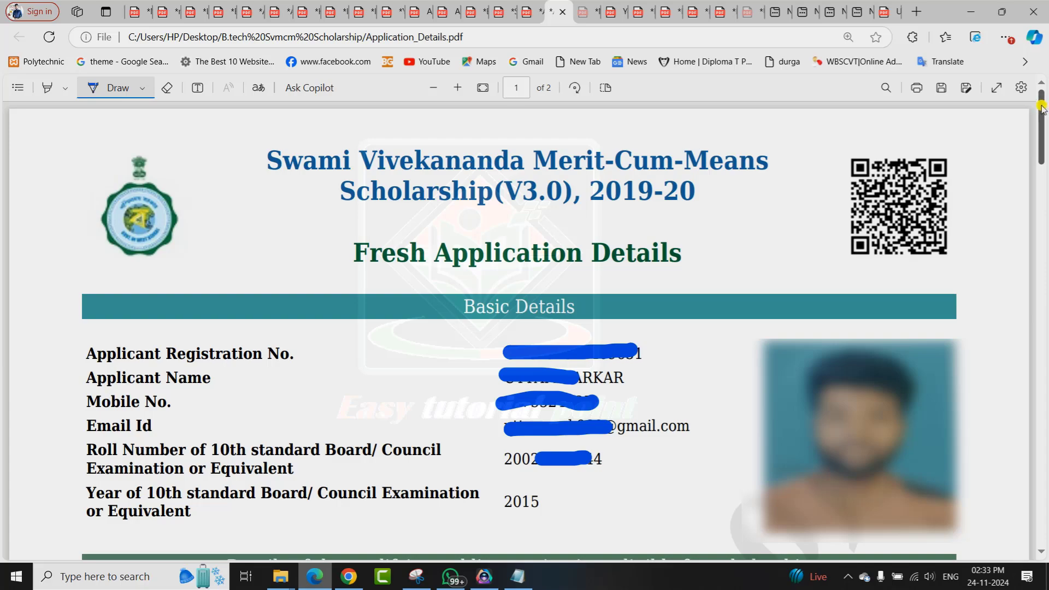
{"action": "left_click_drag", "start_coordinate": [1042, 107], "coordinate": [1044, 300]}
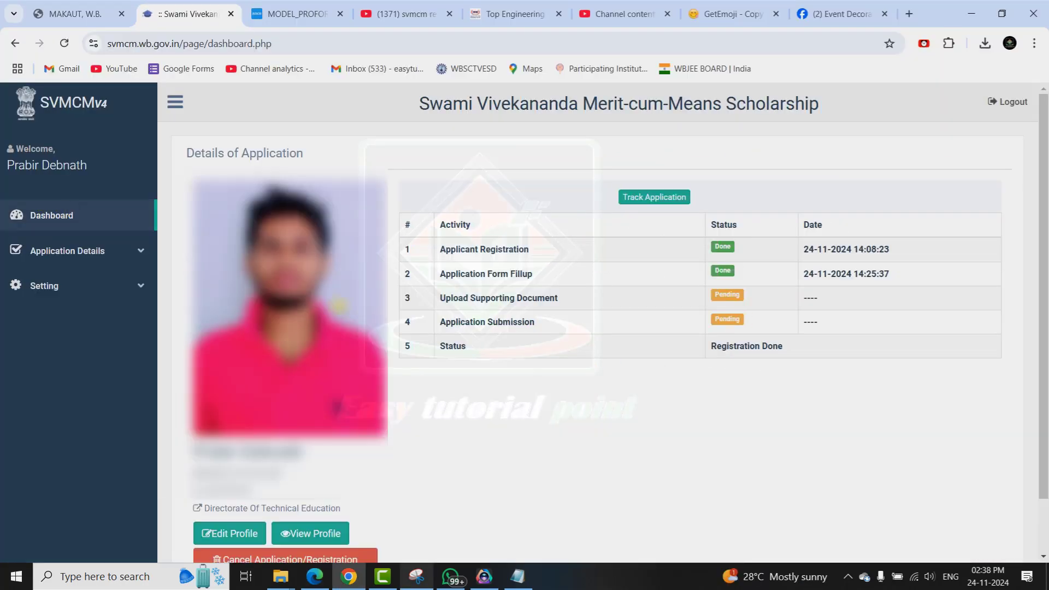
Scroll the SVMCM dashboard to the tracking table: form fill-up Done, document upload Pending.
{"action": "left_click_drag", "start_coordinate": [1044, 224], "coordinate": [1045, 281]}
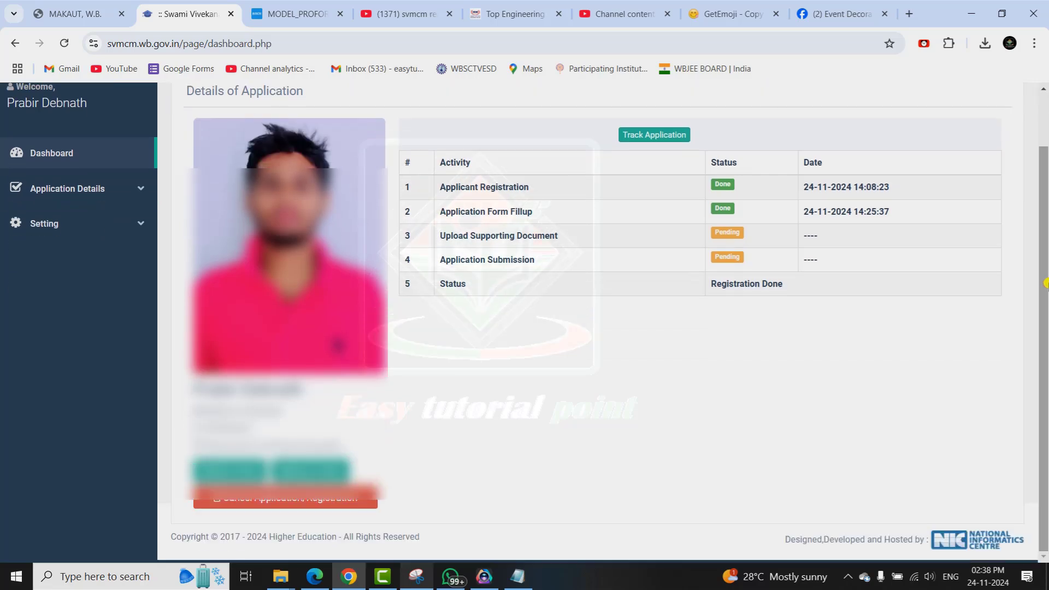